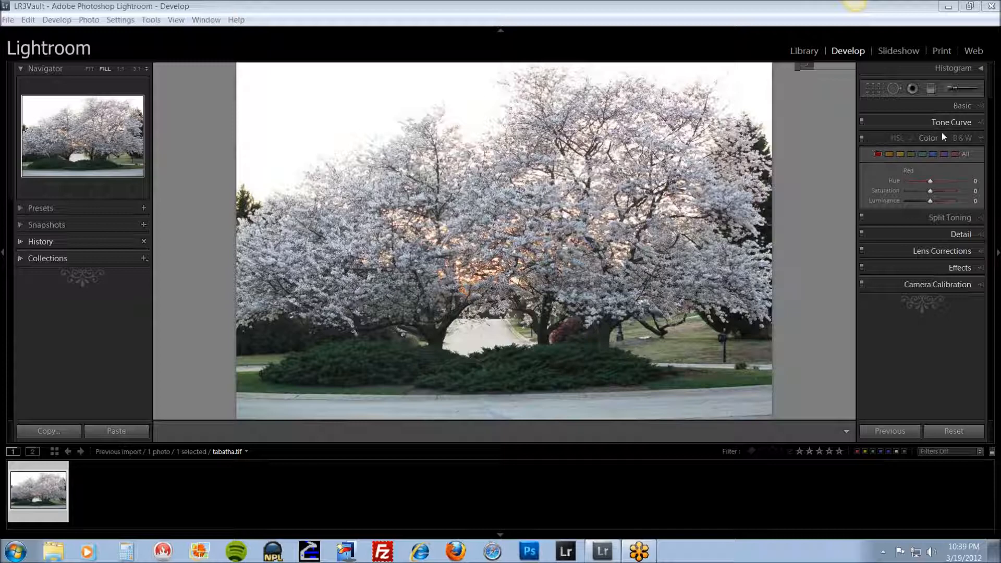
left_click(984, 106)
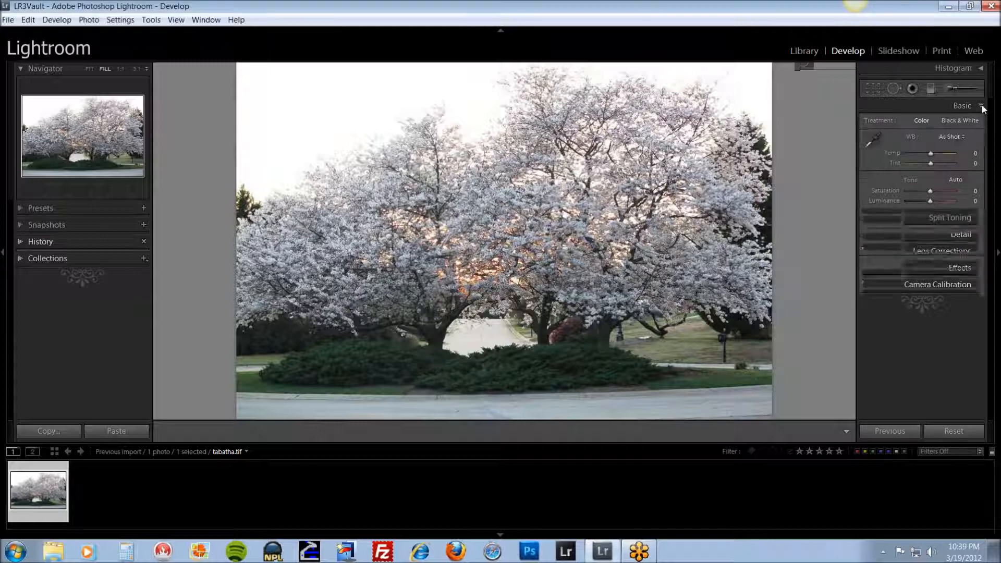
left_click(959, 120)
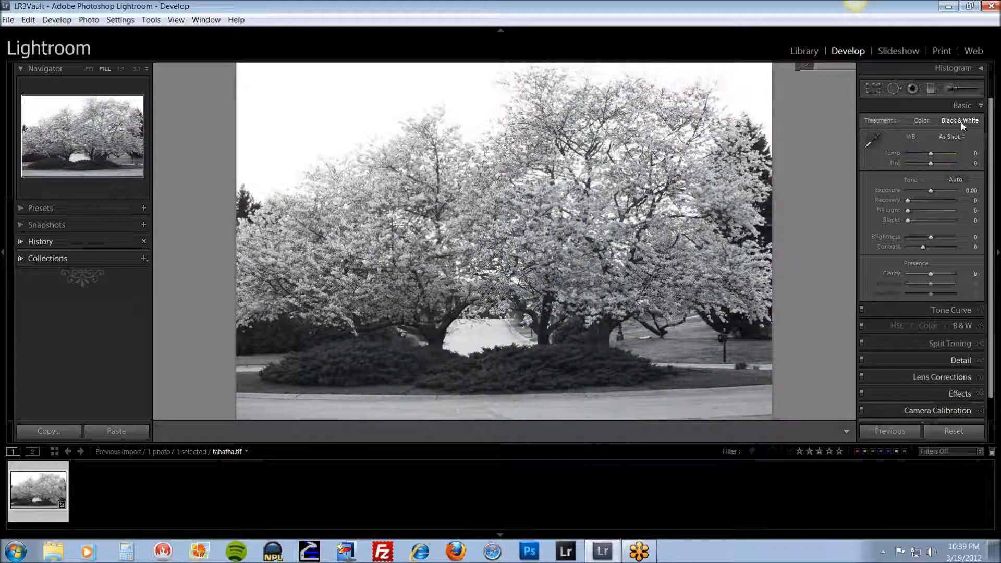
left_click(920, 121)
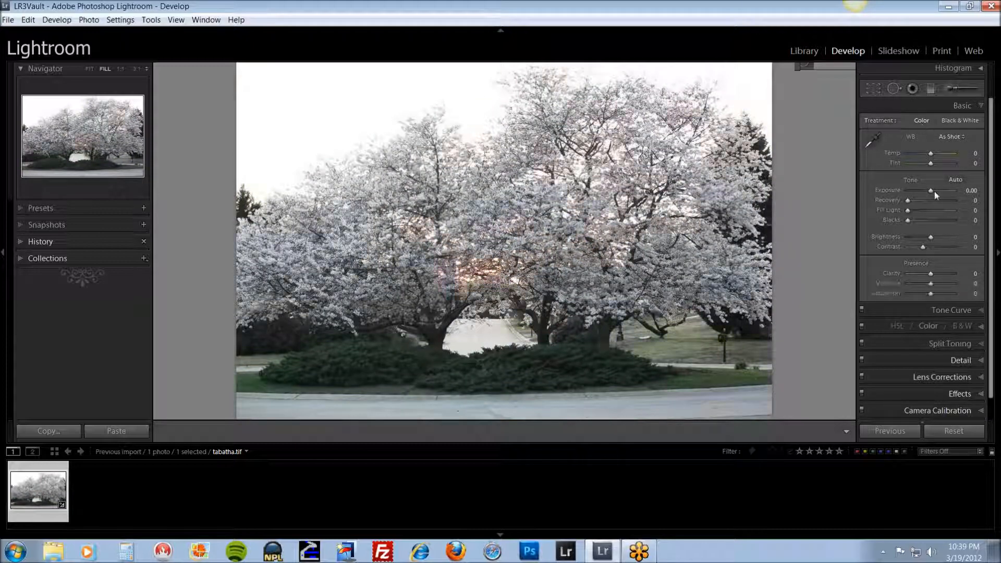
left_click_drag(877, 296, 681, 314)
double_click(886, 292)
Step: Convert the photo to black and white with the B&W mix, setting Green to -98 and Aqua to +89
left_click(961, 326)
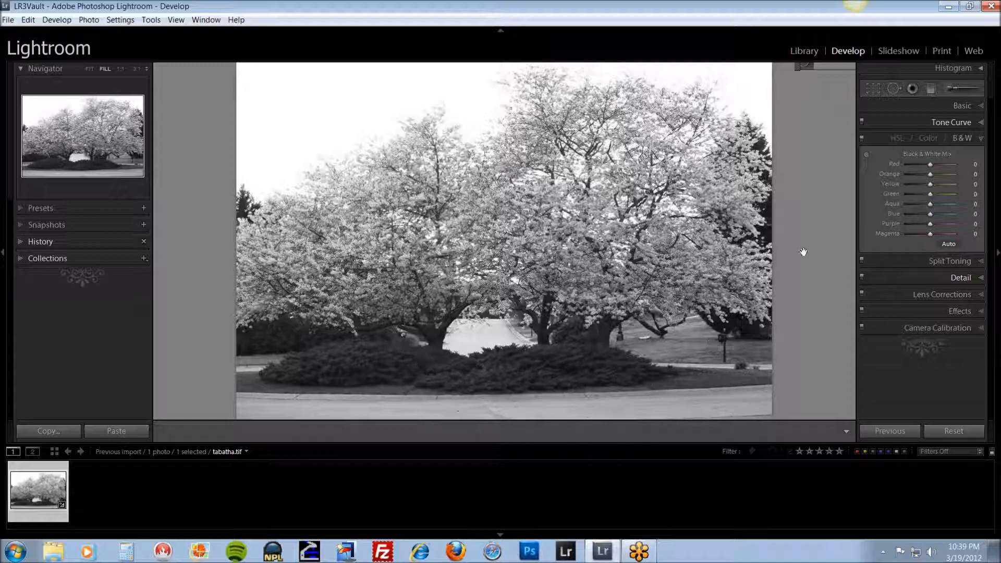
mouse_move(930, 193)
left_mouse_down()
mouse_move(961, 195)
mouse_move(898, 199)
mouse_move(962, 196)
mouse_move(914, 193)
left_mouse_up()
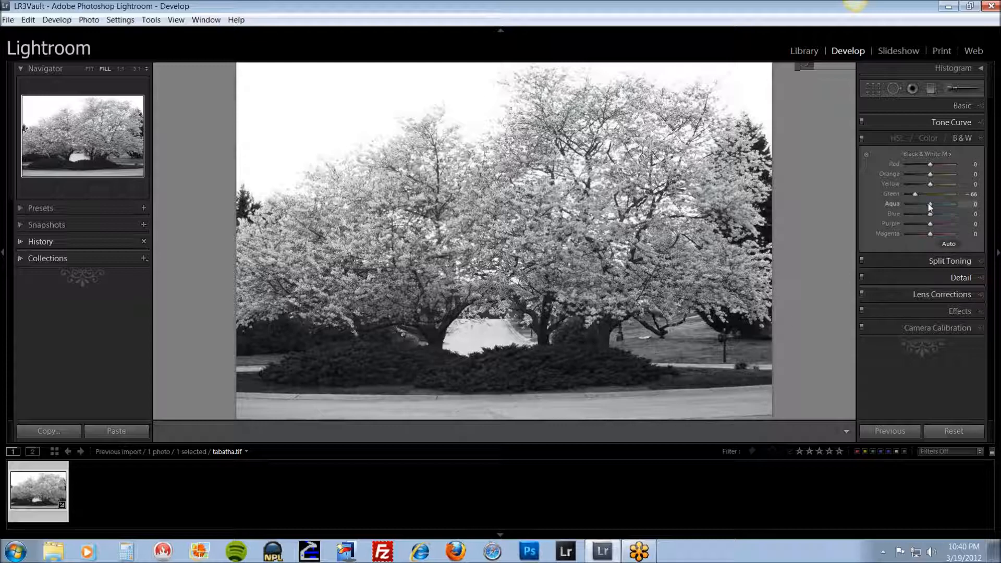
left_click_drag(928, 204, 918, 204)
left_click_drag(952, 207, 930, 205)
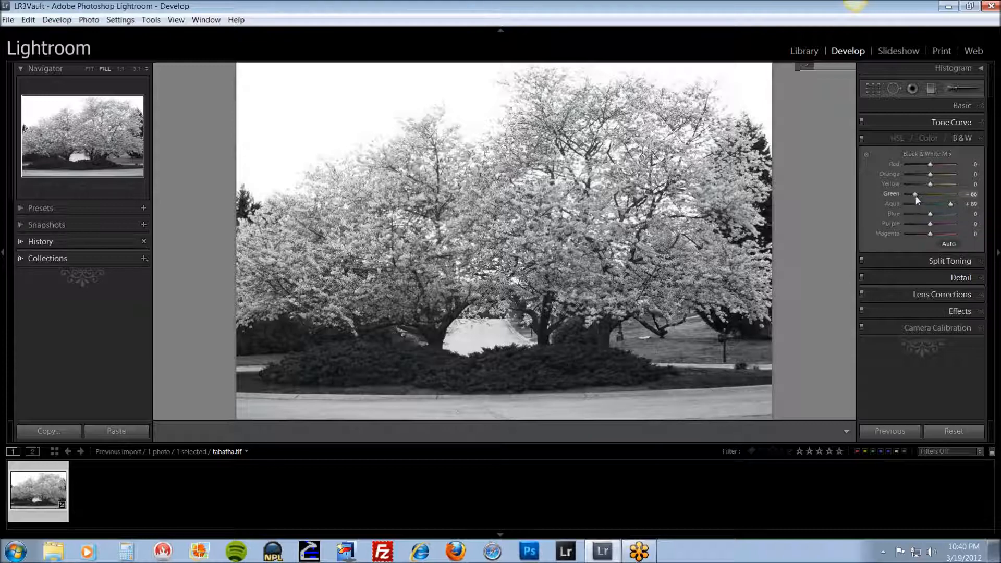
left_click_drag(914, 195, 906, 195)
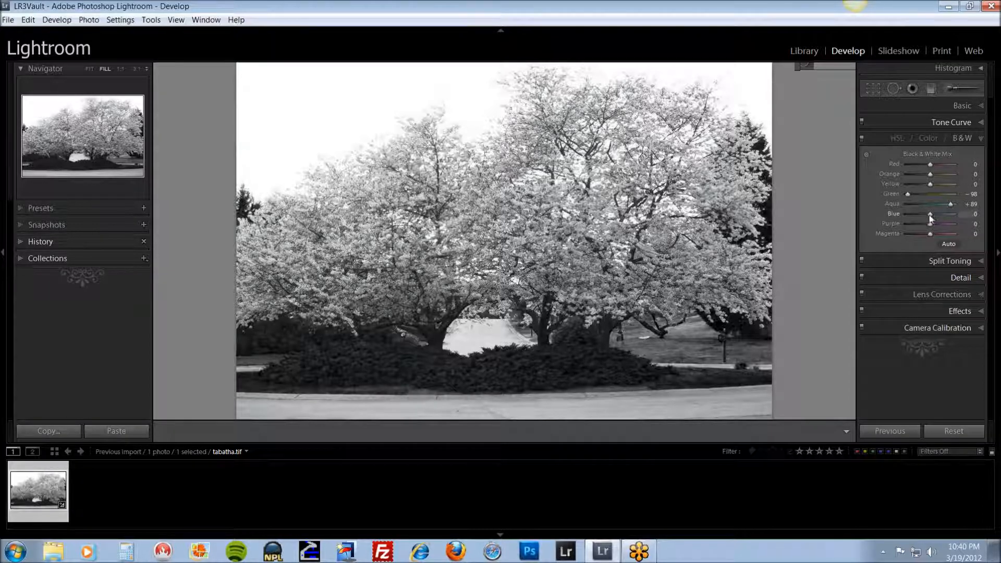
Step: Set Blue and Purple to +100 and Magenta to +98 in the Black & White Mix
mouse_move(943, 214)
left_mouse_down()
mouse_move(908, 215)
mouse_move(956, 213)
left_mouse_up()
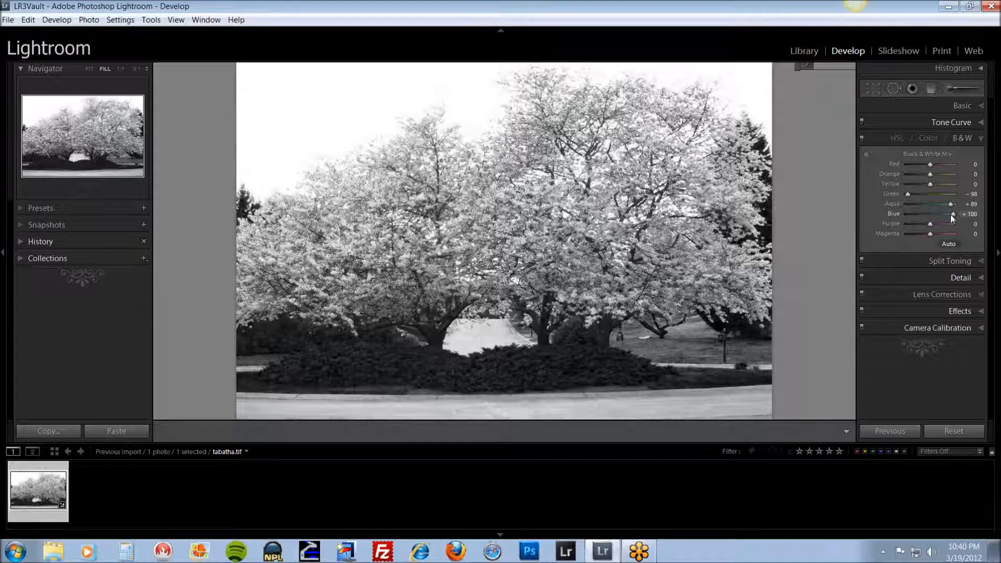
left_click_drag(920, 218, 974, 216)
mouse_move(910, 229)
left_mouse_down()
mouse_move(952, 233)
mouse_move(913, 236)
left_mouse_up()
left_click_drag(907, 238, 928, 235)
left_click_drag(928, 235, 882, 234)
left_click_drag(952, 233, 954, 233)
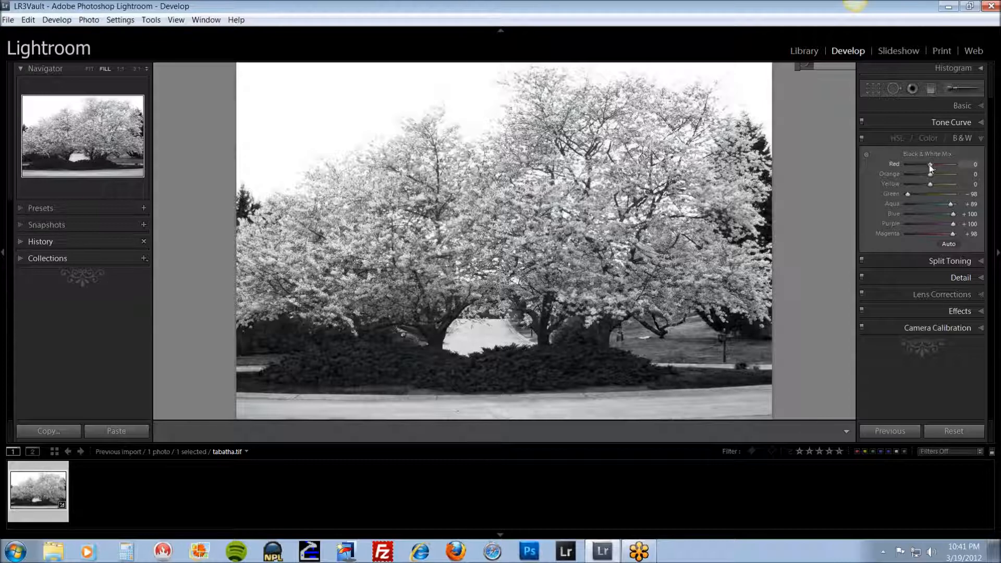
Step: Set Red to -11 and Orange and Yellow to +100 in the Black & White Mix, and compare the result with the original photo
left_click_drag(948, 163, 880, 176)
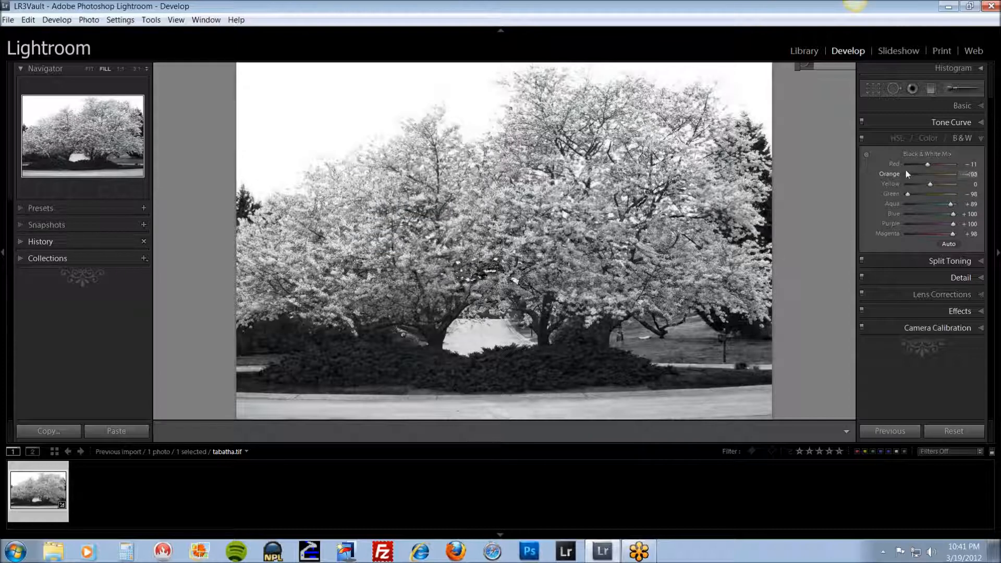
left_click_drag(905, 174, 980, 177)
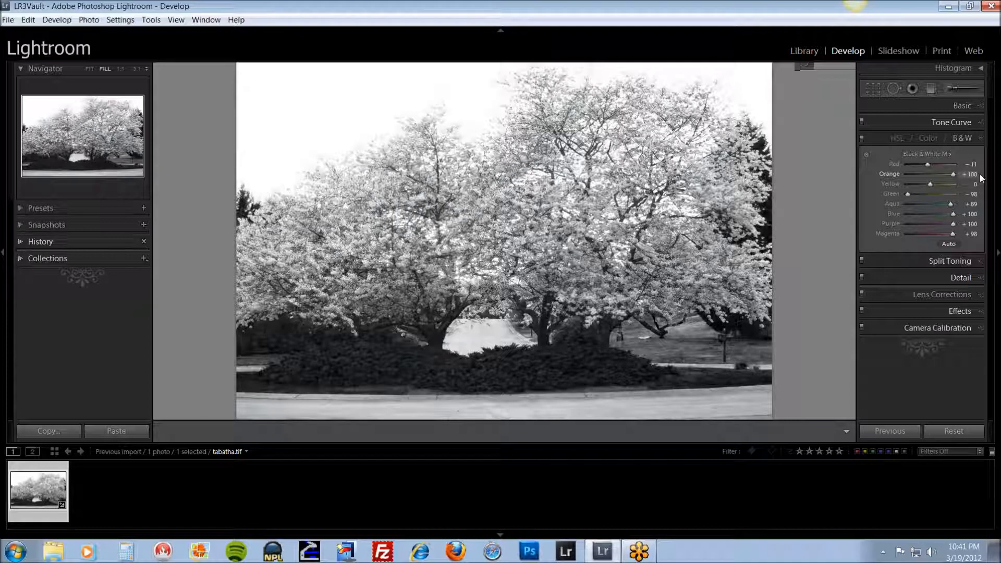
left_click_drag(939, 176, 970, 180)
left_click_drag(911, 189, 940, 184)
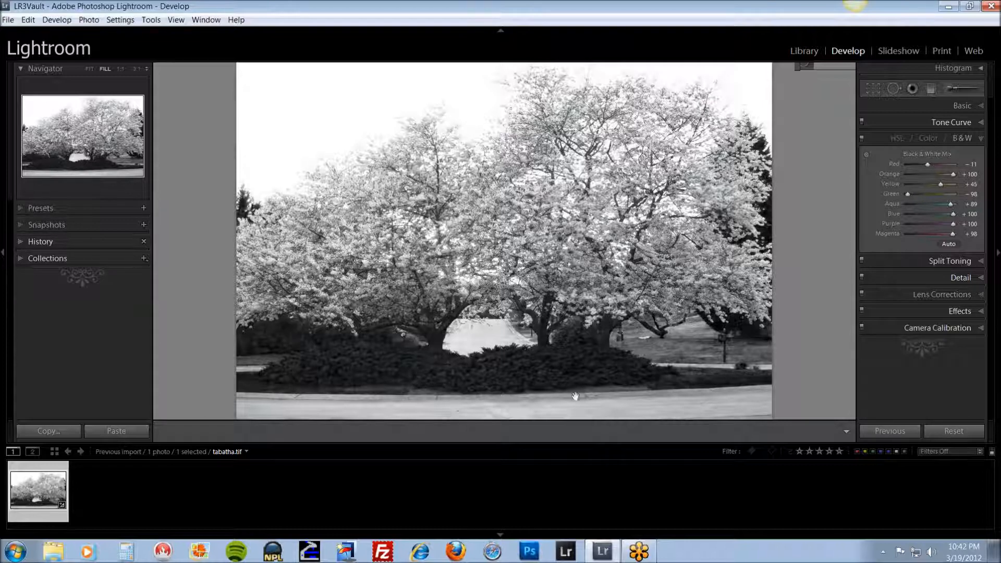
left_click_drag(935, 183, 959, 183)
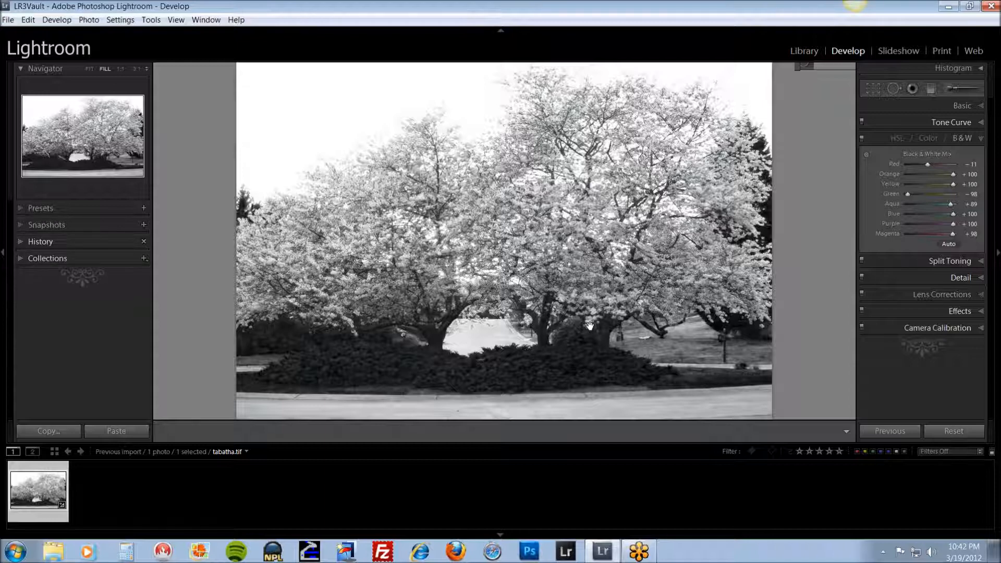
key("backslash")
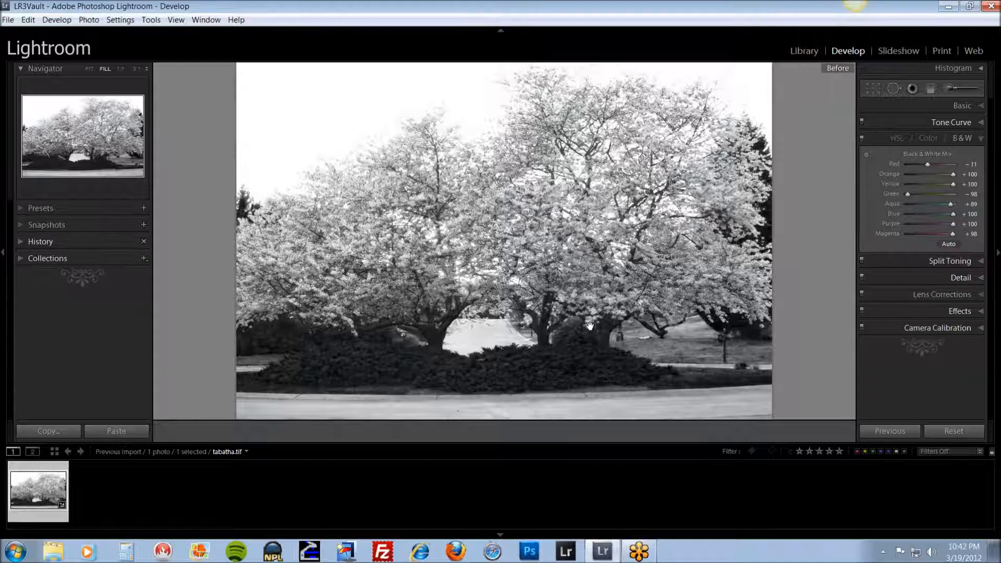
key("backslash")
key("backslash")
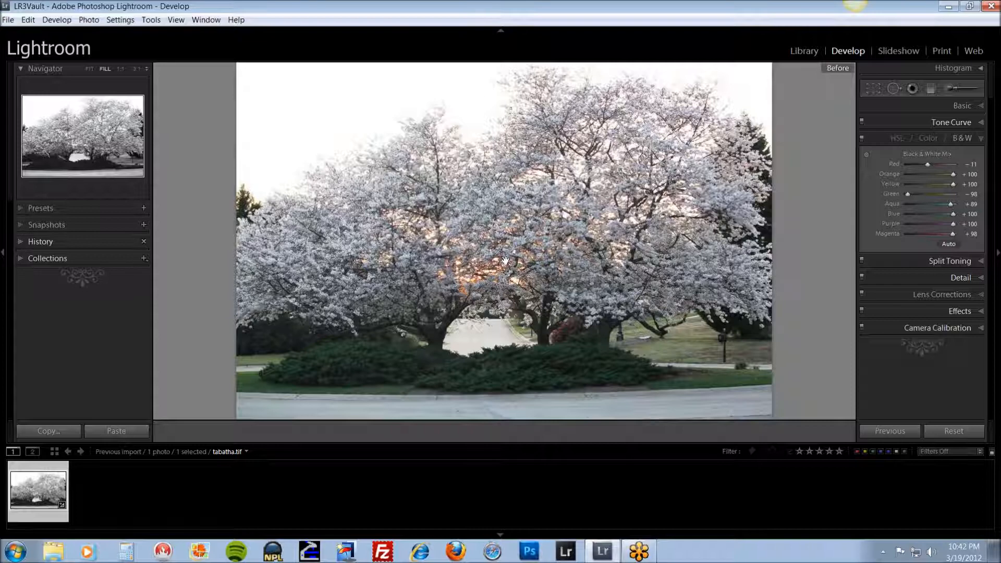
key("backslash")
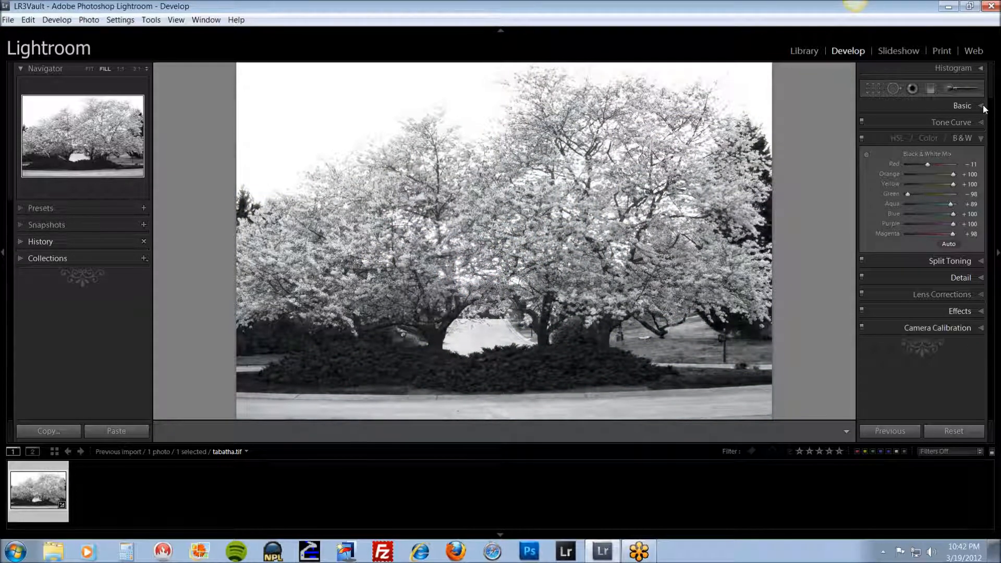
Step: Set the basic tone adjustments to Recovery 92 and Blacks 7, keeping Fill Light at 0
left_click(960, 106)
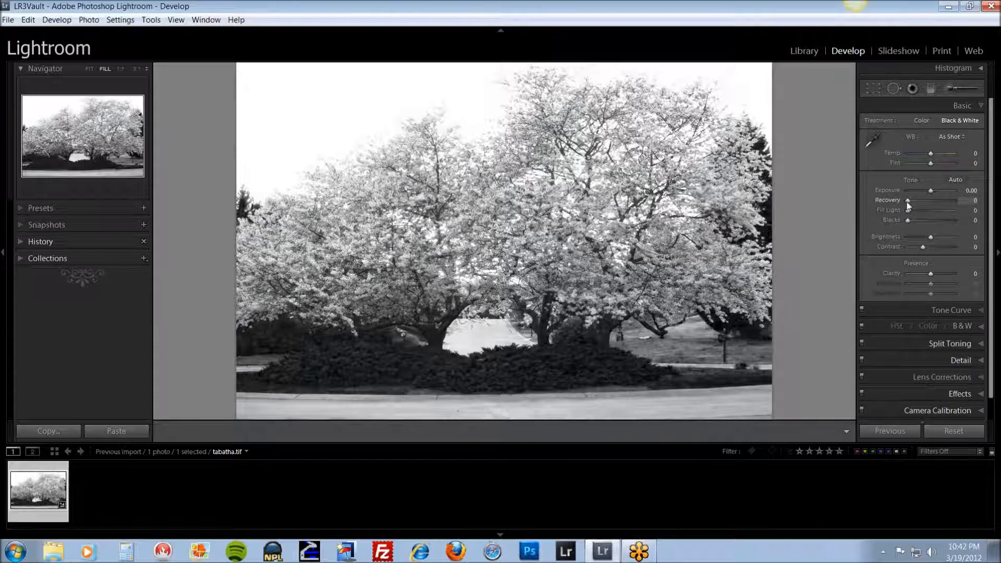
left_click_drag(909, 205, 968, 205)
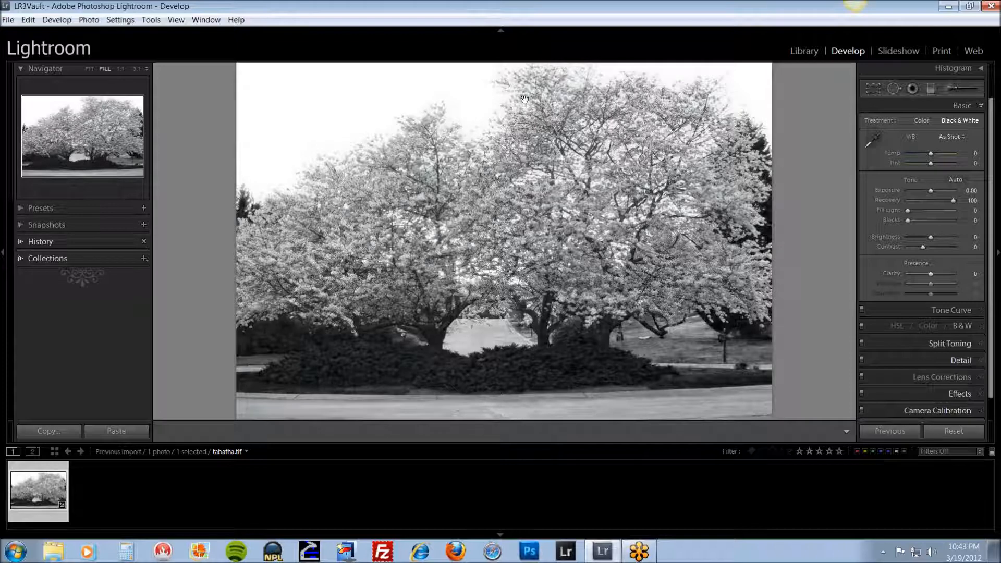
left_click_drag(950, 199, 949, 199)
mouse_move(909, 211)
left_mouse_down()
mouse_move(925, 209)
mouse_move(906, 209)
left_mouse_up()
left_click_drag(908, 220, 913, 220)
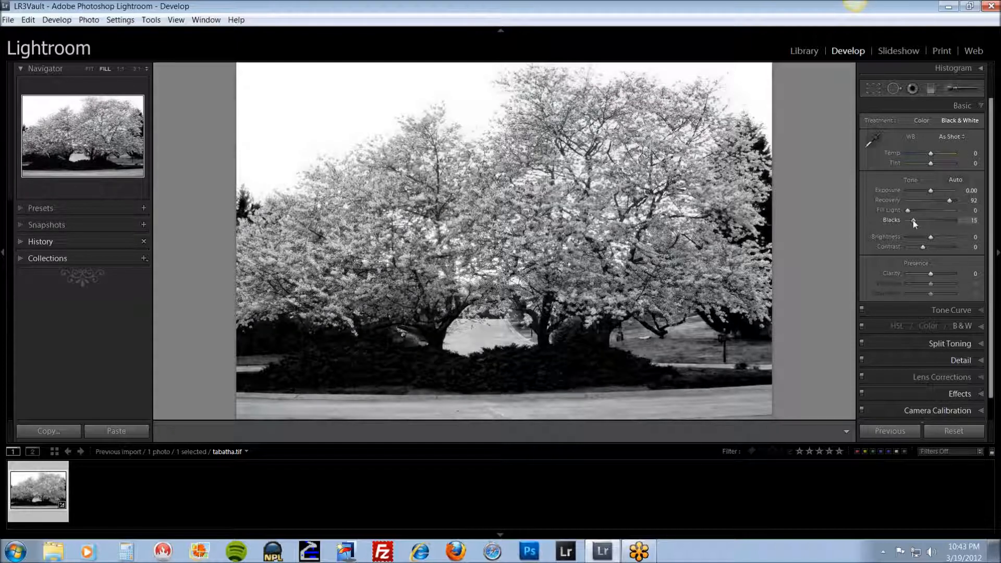
left_click_drag(910, 220, 910, 220)
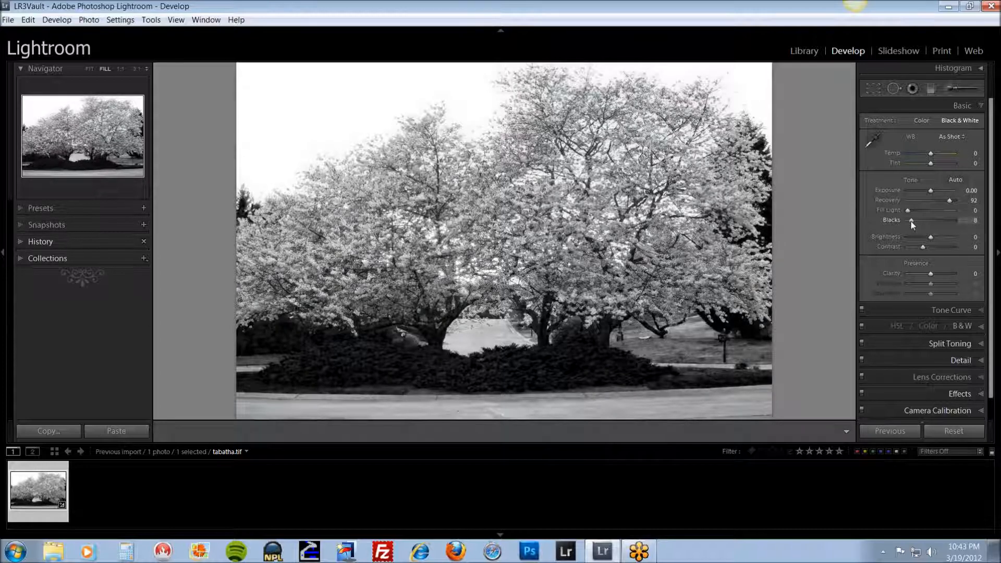
left_click(971, 220)
type("7")
Step: Test the Contrast extremes of +100 and -50, and settle on a Contrast of -9
left_click_drag(923, 248, 952, 247)
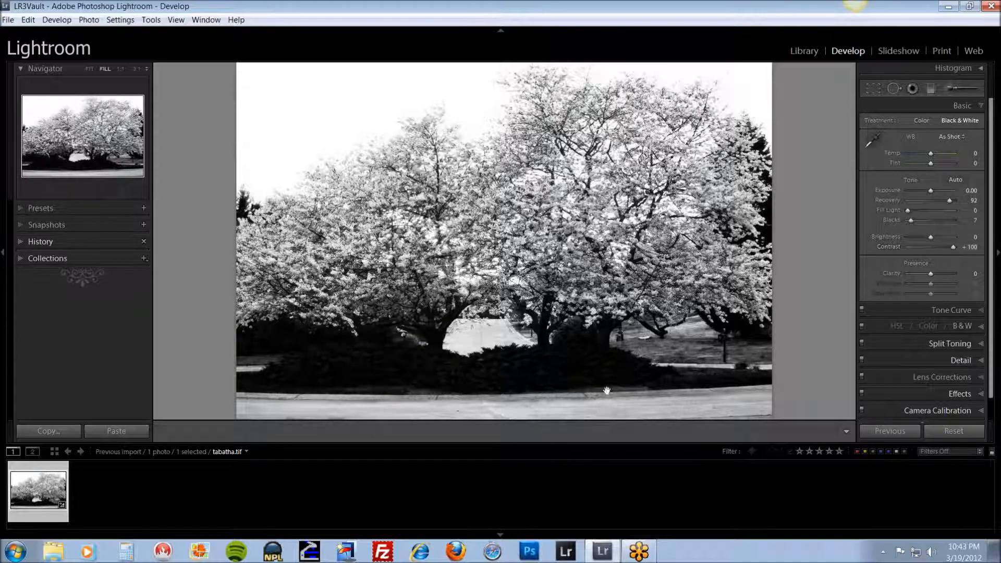
left_click_drag(952, 247, 899, 246)
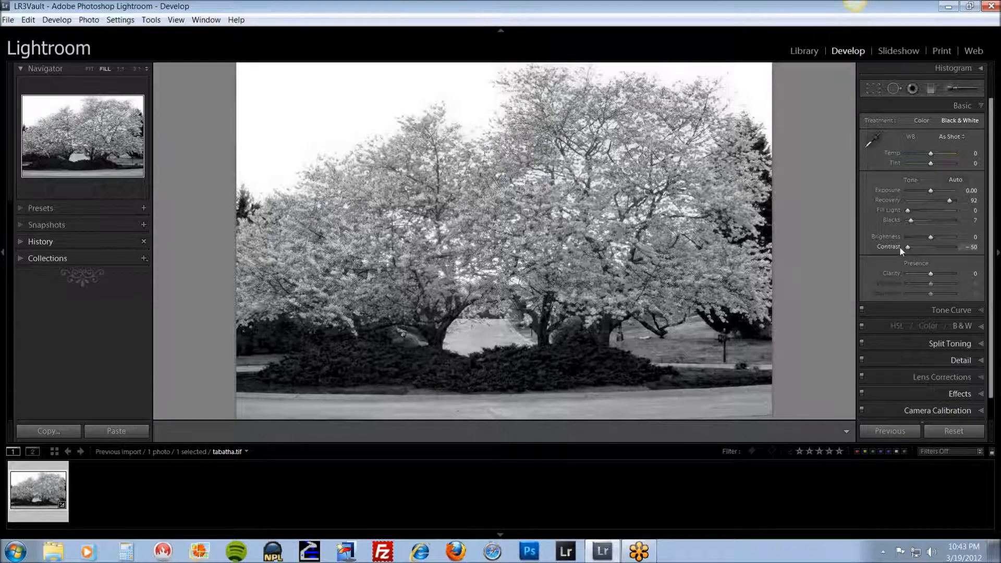
mouse_move(905, 248)
left_mouse_down()
mouse_move(933, 249)
mouse_move(918, 250)
left_mouse_up()
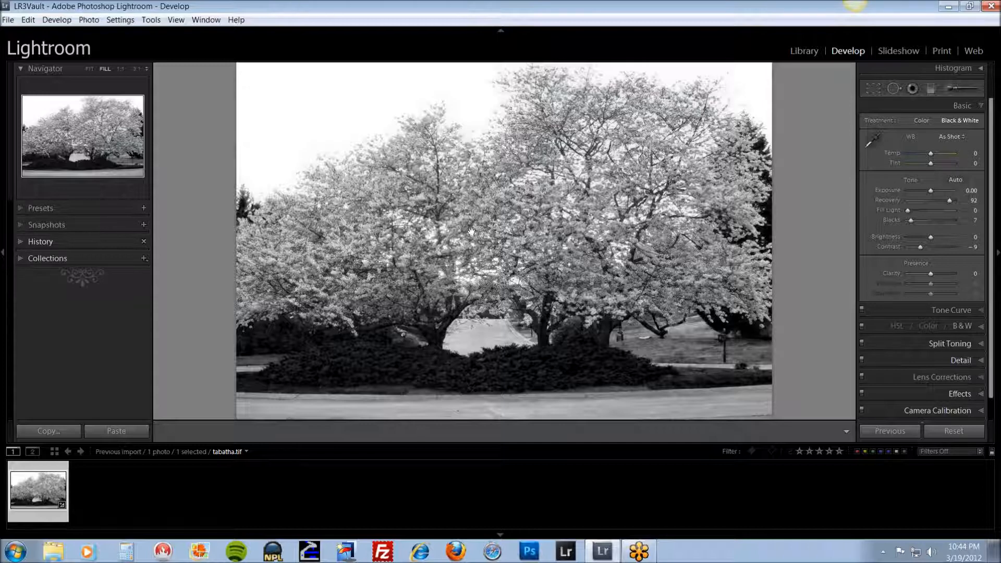
Step: Shape the tone curve with Highlights -41, Lights +22, Darks -5 and Shadows +18
left_click(976, 311)
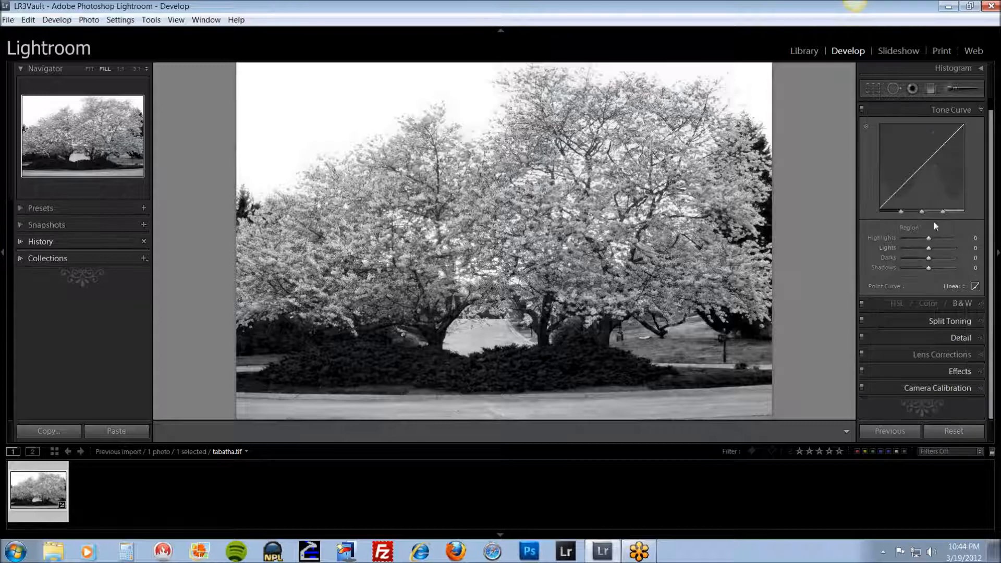
left_click_drag(929, 239, 958, 236)
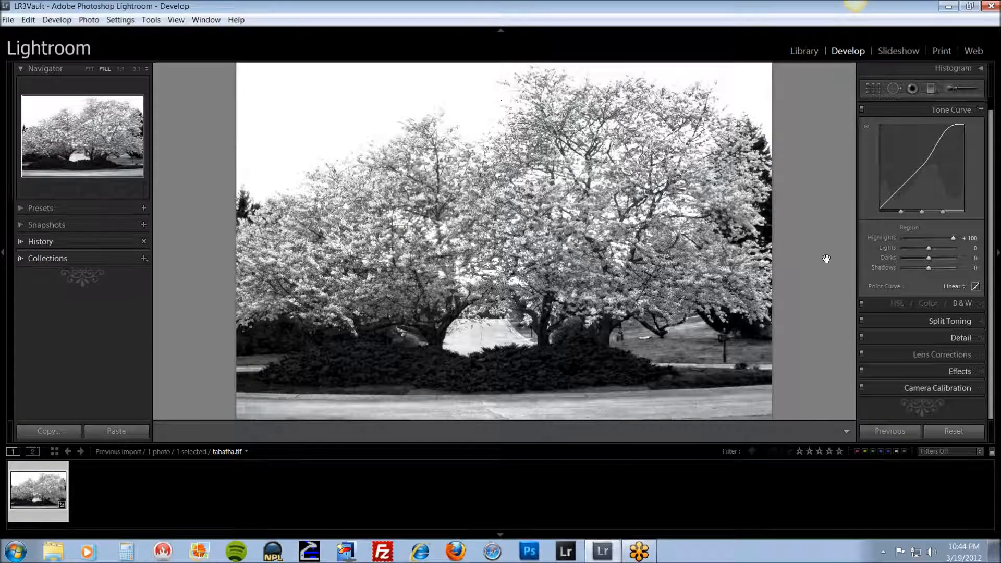
mouse_move(955, 236)
left_mouse_down()
mouse_move(892, 238)
mouse_move(937, 239)
mouse_move(914, 242)
mouse_move(934, 250)
left_mouse_up()
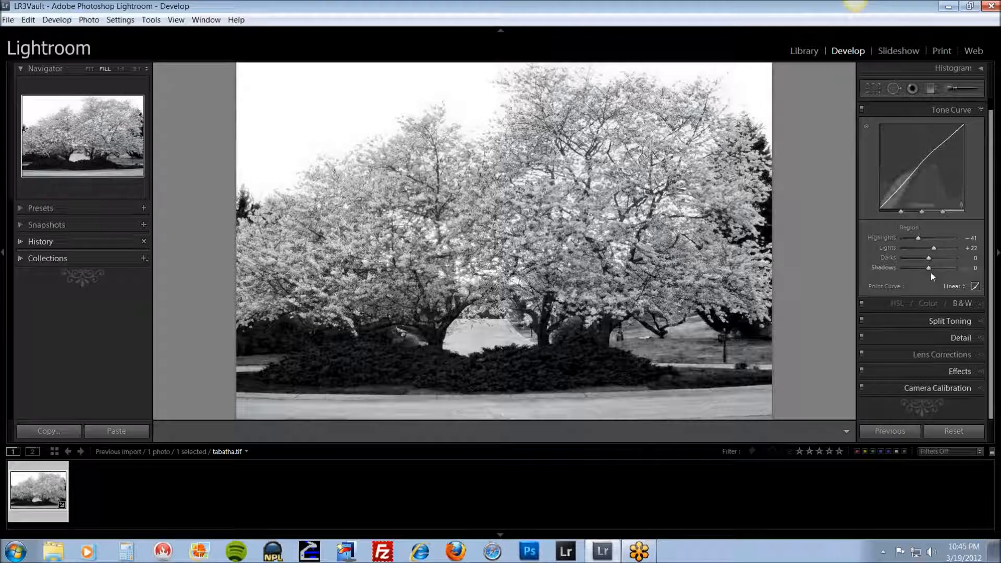
left_click_drag(927, 267, 928, 267)
left_click_drag(926, 267, 932, 267)
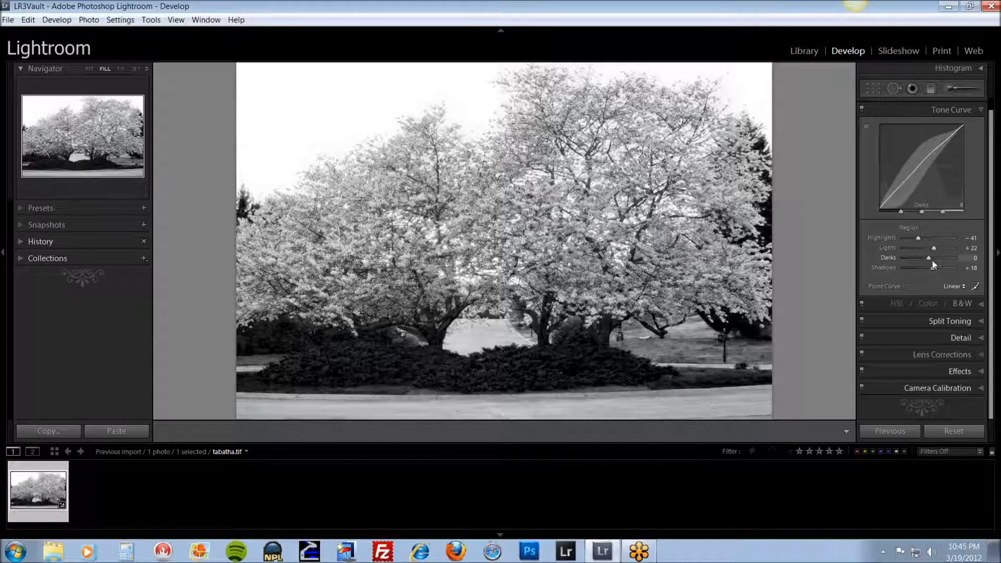
left_click_drag(928, 262, 926, 258)
left_click_drag(925, 257, 926, 258)
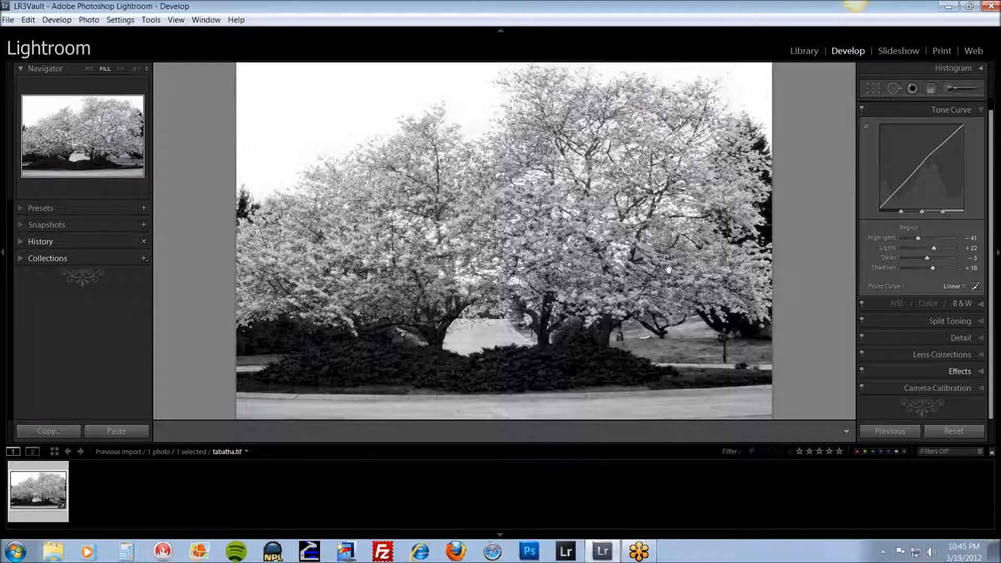
Step: Moderately increase the photo's Clarity in the basic adjustments
scroll(977, 115, "up", 1)
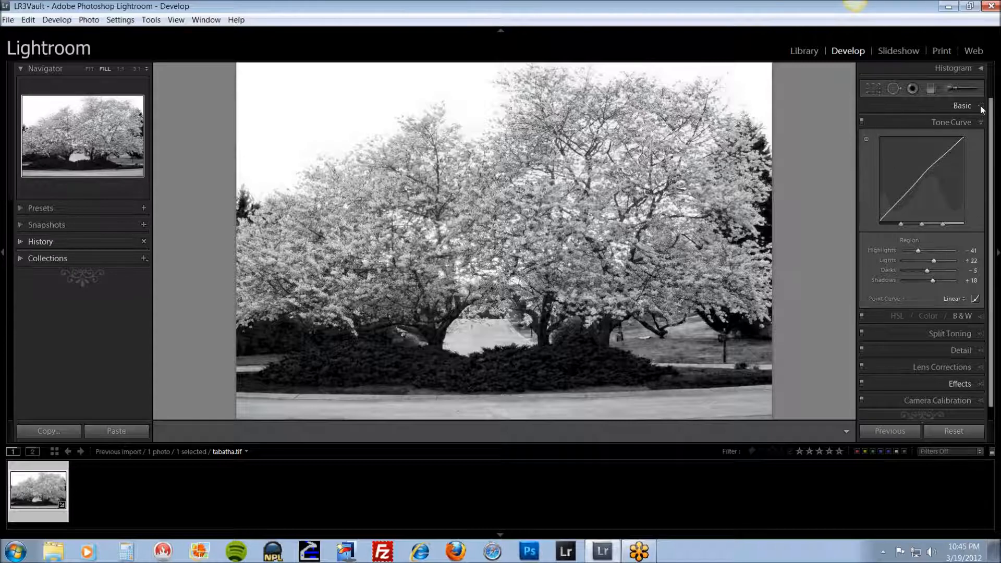
left_click(979, 105)
left_click_drag(931, 273, 935, 272)
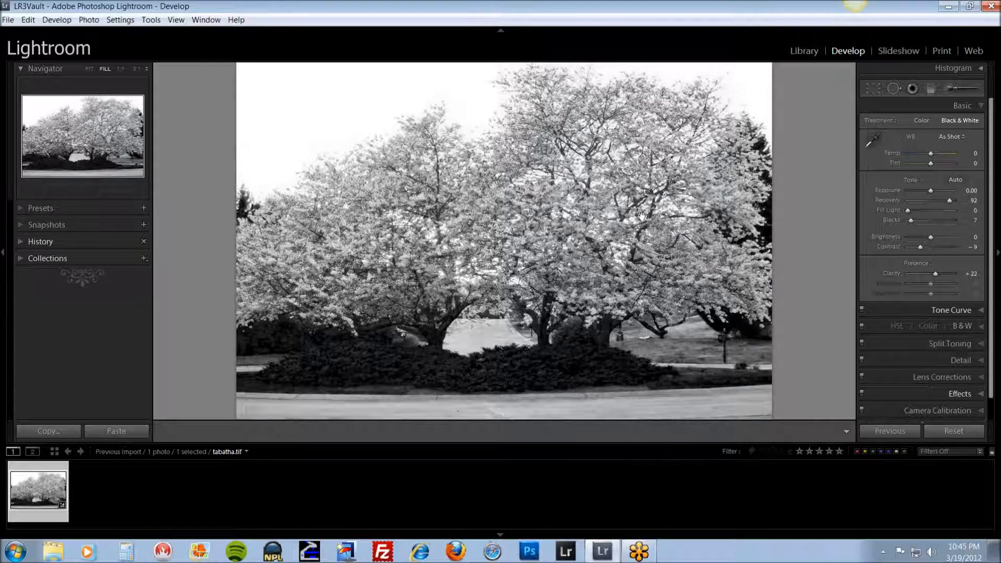
mouse_move(937, 275)
left_mouse_down()
mouse_move(946, 280)
mouse_move(928, 276)
mouse_move(938, 277)
left_mouse_up()
Step: Set up an adjustment brush with the Dodge (Lighten) effect, size 2.0, Feather 62, Flow 81 and Density 79, and start lightening the blossoms
left_click(952, 87)
left_click(917, 125)
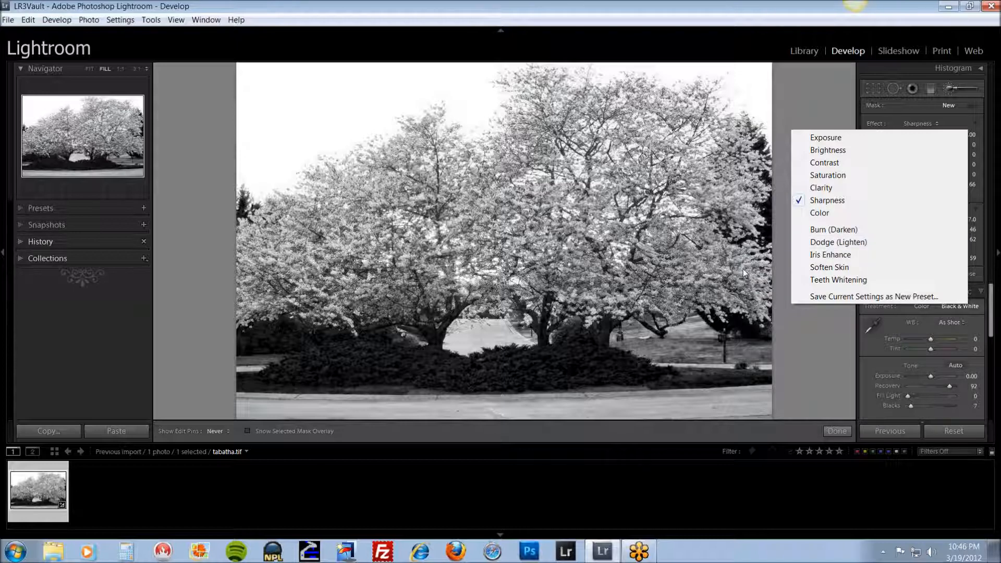
left_click(831, 242)
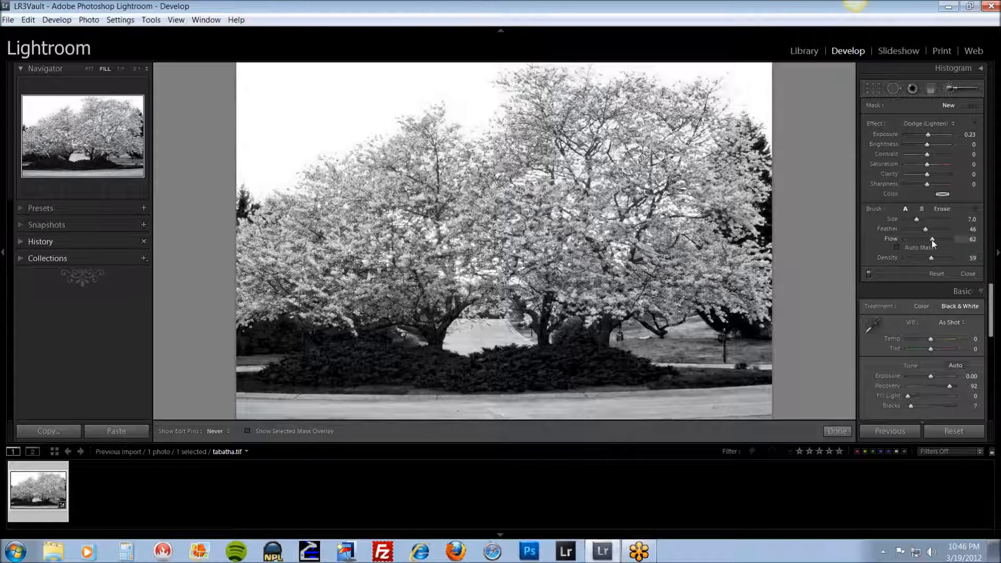
mouse_move(932, 242)
left_mouse_down()
mouse_move(936, 258)
mouse_move(932, 239)
left_mouse_up()
scroll(711, 240, "down", 6)
scroll(713, 271, "up", 1)
left_click_drag(711, 261, 722, 262)
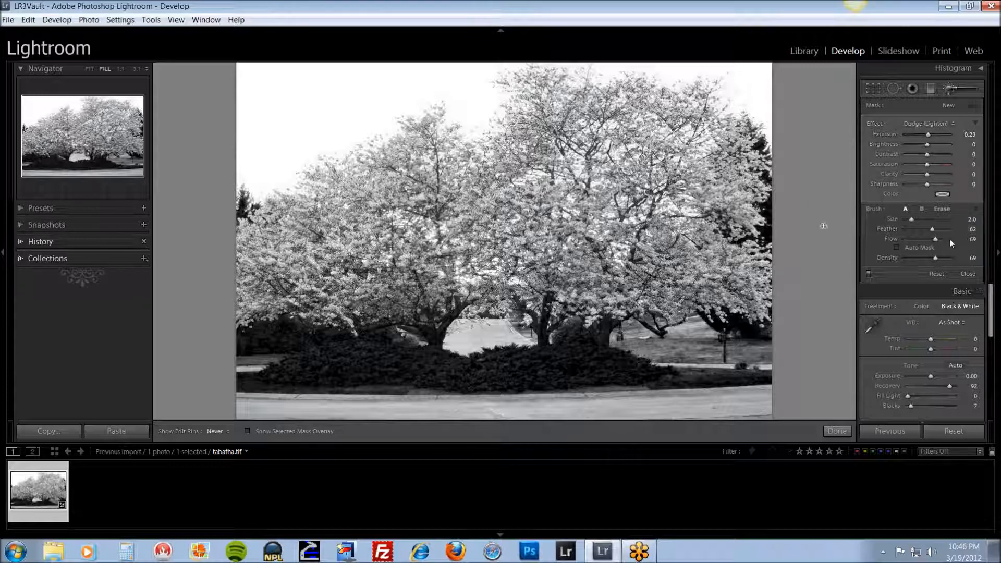
left_click_drag(935, 239, 940, 239)
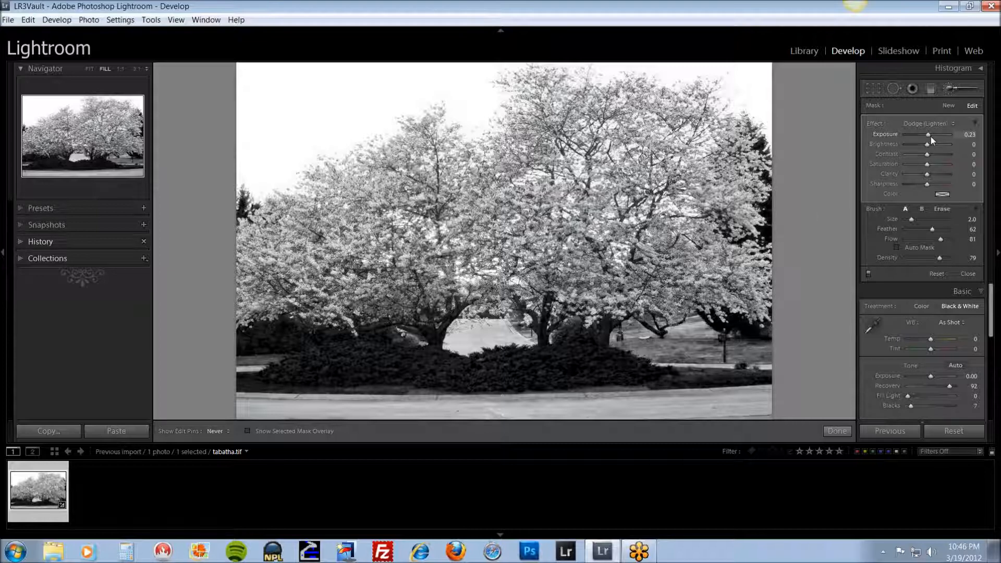
Step: Raise the dodge Exposure to 0.58, enlarge the brush to size 6.0 and paint over the blossoms across both trees
mouse_move(930, 136)
left_mouse_down()
mouse_move(944, 138)
mouse_move(921, 137)
mouse_move(930, 137)
left_mouse_up()
scroll(678, 300, "up", 2)
mouse_move(696, 303)
left_mouse_down()
mouse_move(677, 292)
mouse_move(672, 250)
mouse_move(630, 281)
mouse_move(719, 208)
left_mouse_up()
left_click_drag(719, 172, 731, 156)
mouse_move(308, 269)
left_mouse_down()
mouse_move(286, 281)
mouse_move(274, 245)
mouse_move(300, 292)
mouse_move(276, 294)
mouse_move(344, 318)
left_mouse_up()
mouse_move(347, 265)
left_mouse_down()
mouse_move(388, 242)
mouse_move(385, 213)
mouse_move(347, 188)
mouse_move(392, 275)
mouse_move(371, 307)
mouse_move(485, 200)
mouse_move(422, 190)
mouse_move(521, 162)
mouse_move(547, 113)
mouse_move(597, 113)
mouse_move(506, 210)
left_mouse_up()
mouse_move(478, 263)
left_mouse_down()
mouse_move(424, 275)
mouse_move(372, 307)
mouse_move(381, 284)
left_mouse_up()
mouse_move(560, 286)
left_mouse_down()
mouse_move(577, 286)
mouse_move(581, 268)
mouse_move(532, 290)
mouse_move(521, 313)
mouse_move(516, 307)
left_mouse_up()
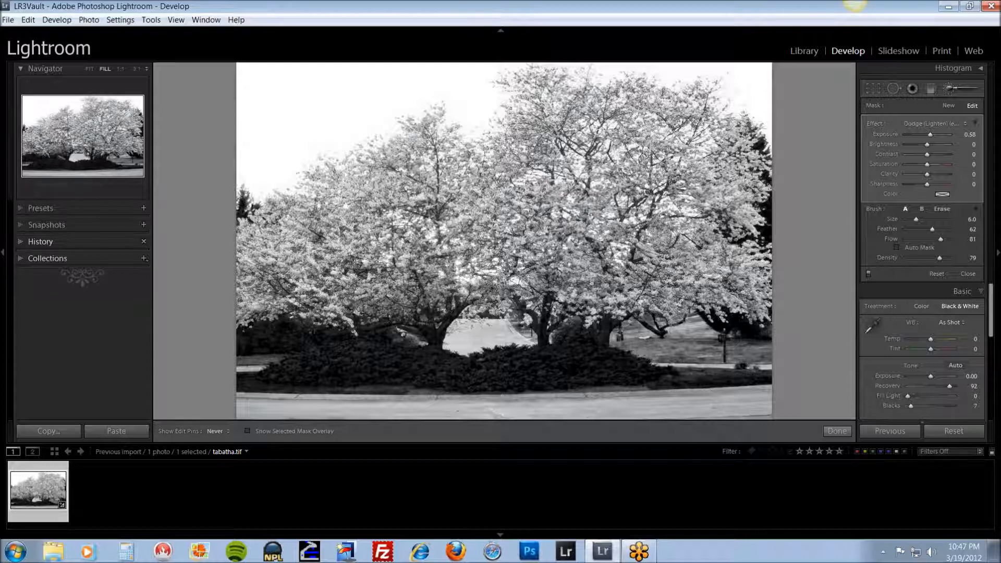
Step: Paint more dodge strokes with the size 6.0 brush over the blossoms of both trees, out to the edge of the right tree
left_click_drag(582, 214, 582, 247)
mouse_move(583, 294)
left_mouse_down()
mouse_move(592, 265)
mouse_move(526, 242)
mouse_move(424, 261)
mouse_move(377, 300)
left_mouse_up()
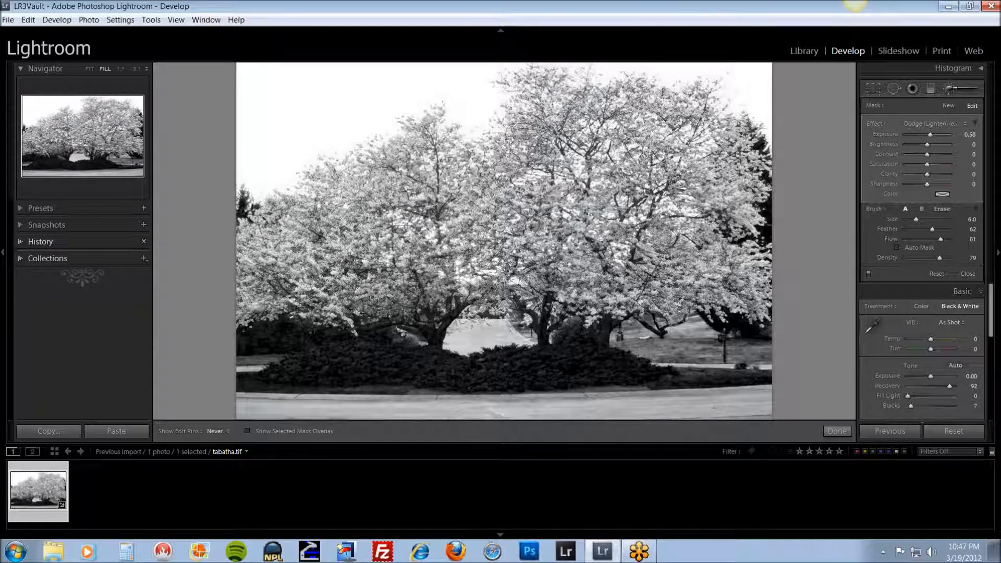
left_click_drag(535, 125, 527, 156)
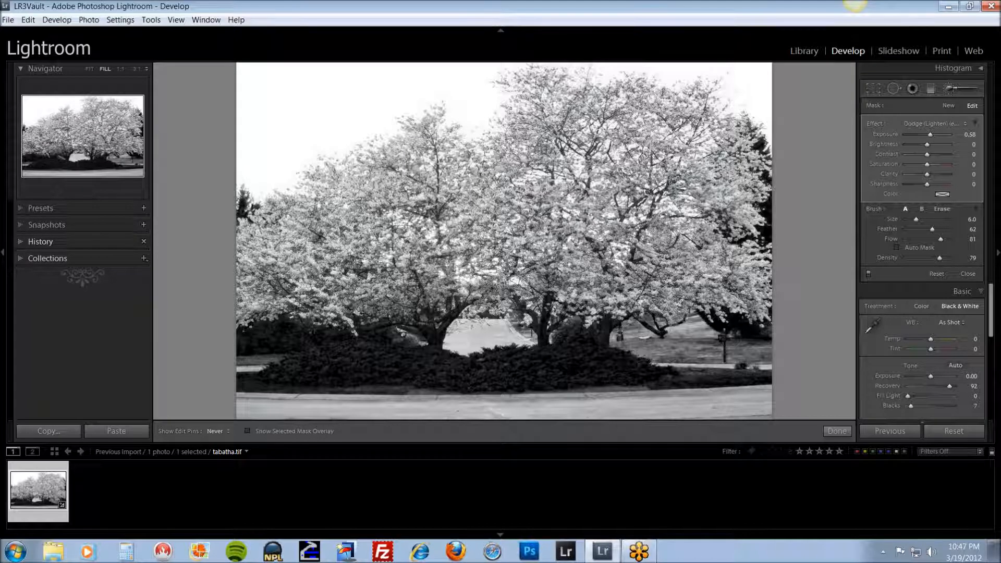
mouse_move(743, 161)
left_mouse_down()
mouse_move(758, 177)
mouse_move(755, 201)
mouse_move(758, 143)
left_mouse_up()
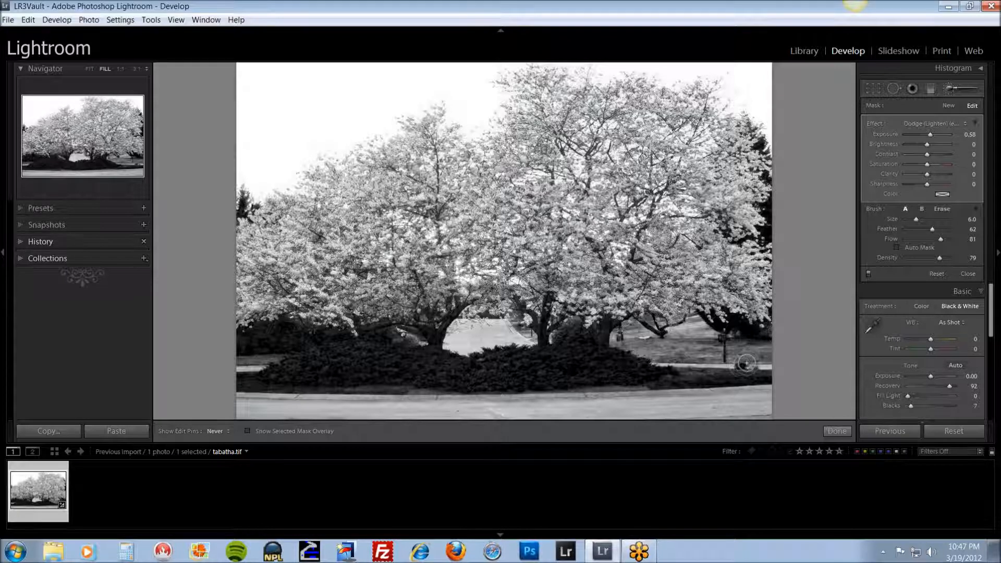
Step: Compare the dodged photo with its before version
key("backslash")
key("backslash")
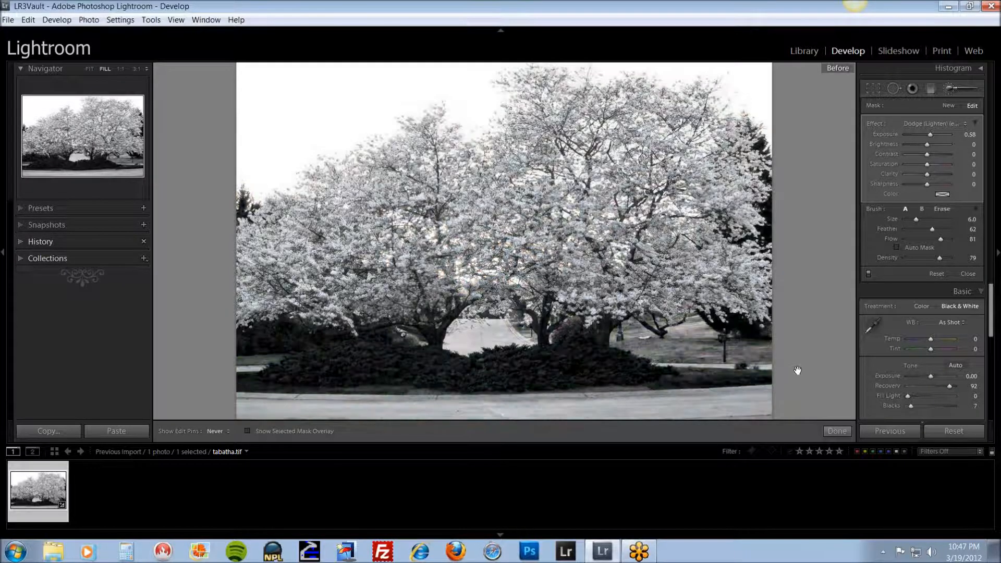
key("backslash")
key("backslash")
key("backslash")
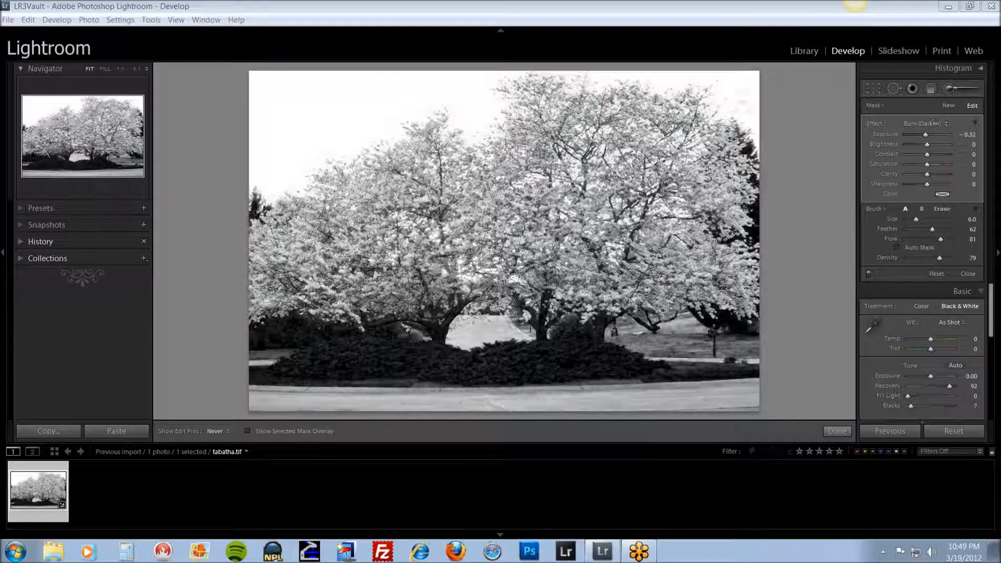
Step: Set the Burn (Darken) brush to Density 82 with Auto Mask on and paint over the right tree's main dark branches
left_click(137, 69)
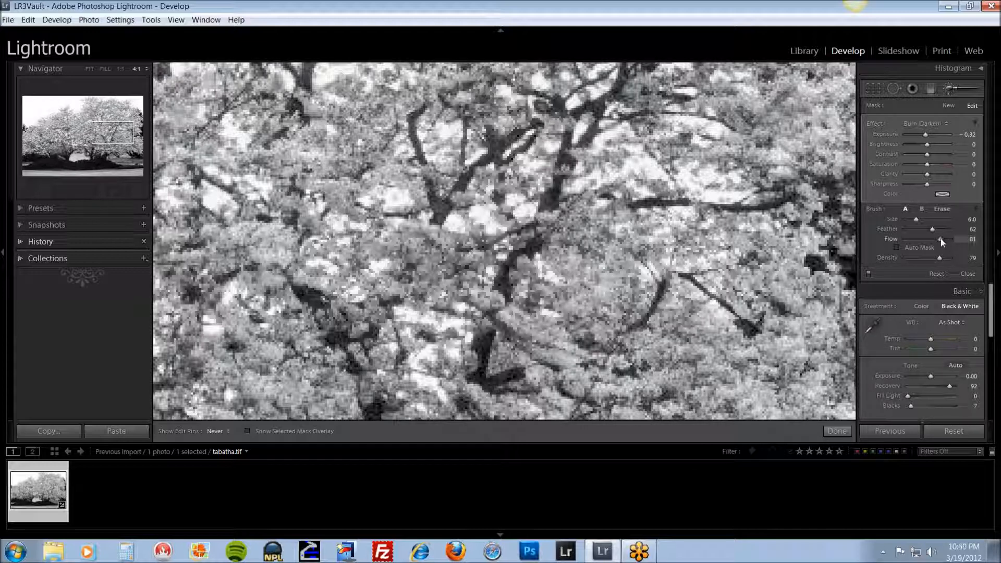
left_click_drag(939, 258, 941, 258)
mouse_move(437, 203)
left_mouse_down()
mouse_move(429, 181)
mouse_move(514, 144)
mouse_move(505, 149)
mouse_move(565, 142)
mouse_move(550, 197)
mouse_move(499, 289)
mouse_move(520, 250)
left_mouse_up()
left_click_drag(483, 342, 500, 371)
left_click_drag(315, 303, 309, 295)
left_click_drag(330, 345, 342, 339)
left_click_drag(373, 405, 372, 412)
left_click_drag(357, 368, 352, 361)
left_click_drag(311, 66, 295, 104)
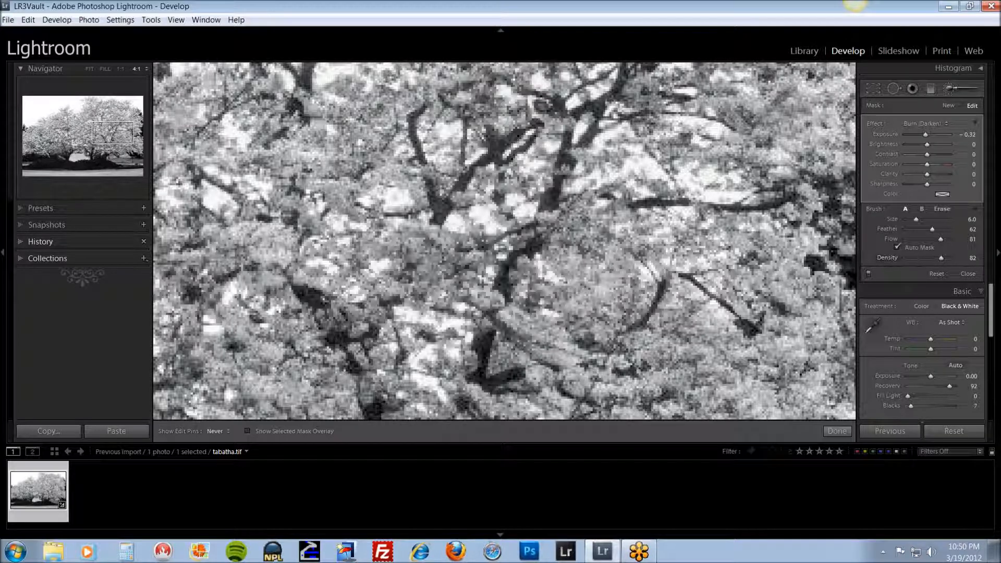
Step: Reduce the burn brush to size 3.0, darken the thinner branches across the trees and strengthen the burn Exposure to -0.88
key("bracketleft")
key("bracketleft")
key("bracketleft")
mouse_move(651, 199)
left_mouse_down()
mouse_move(746, 212)
mouse_move(729, 207)
left_mouse_up()
mouse_move(652, 313)
left_mouse_down()
mouse_move(660, 288)
mouse_move(656, 309)
mouse_move(635, 325)
left_mouse_up()
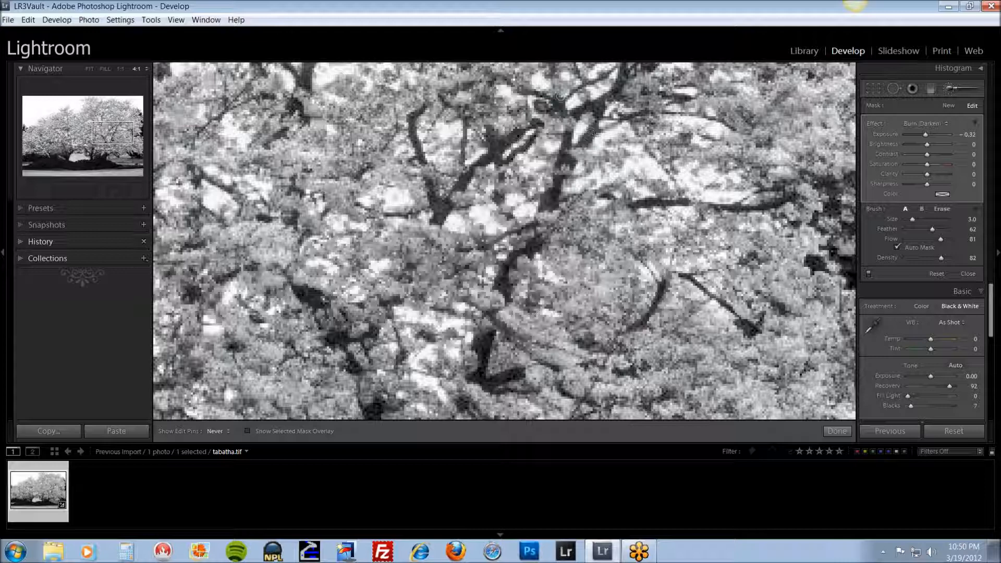
left_click_drag(457, 241, 735, 278)
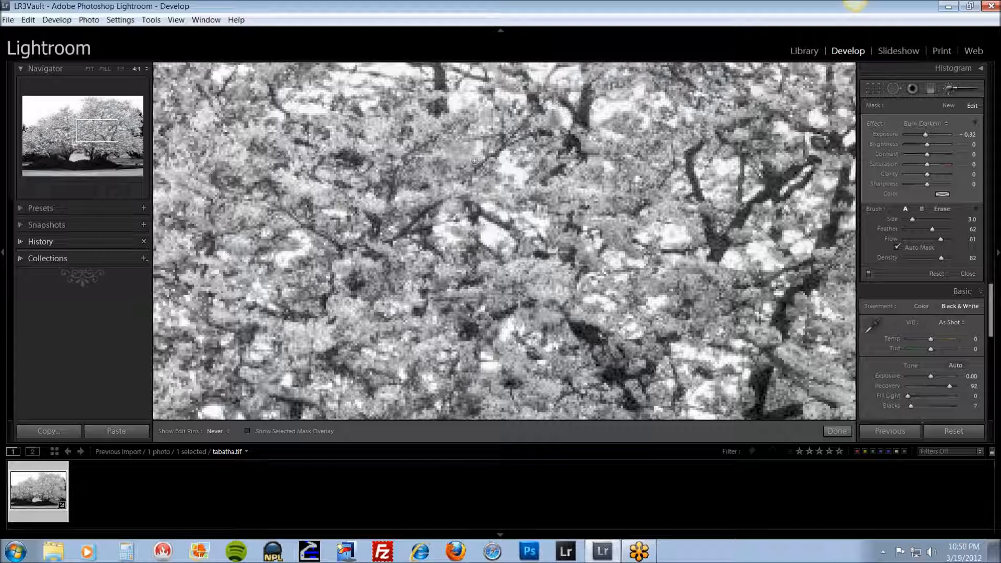
left_click_drag(476, 162, 489, 351)
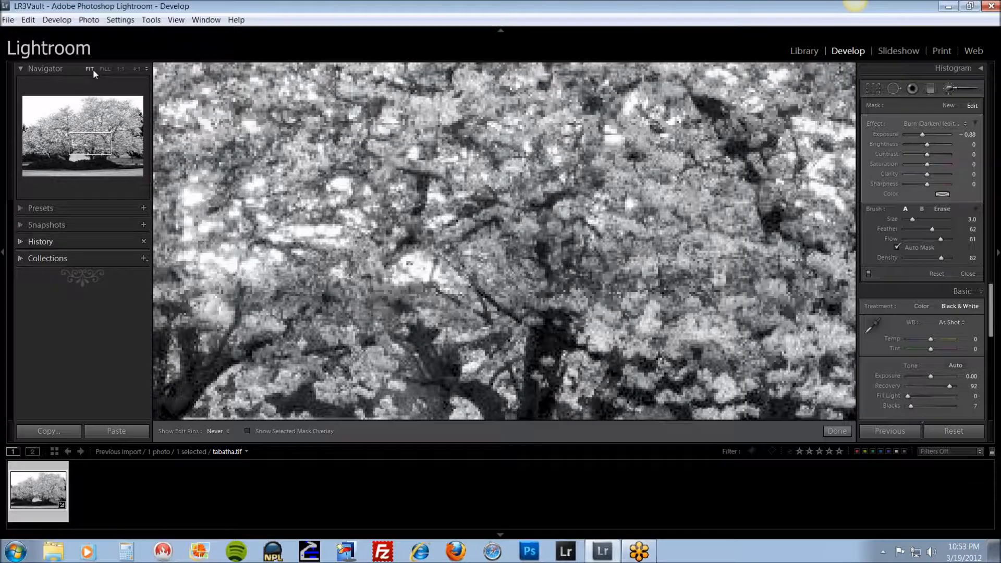
Step: Start a new brush mask with the Dodge (Lighten) effect and raise its Exposure to 1.07
left_click(91, 69)
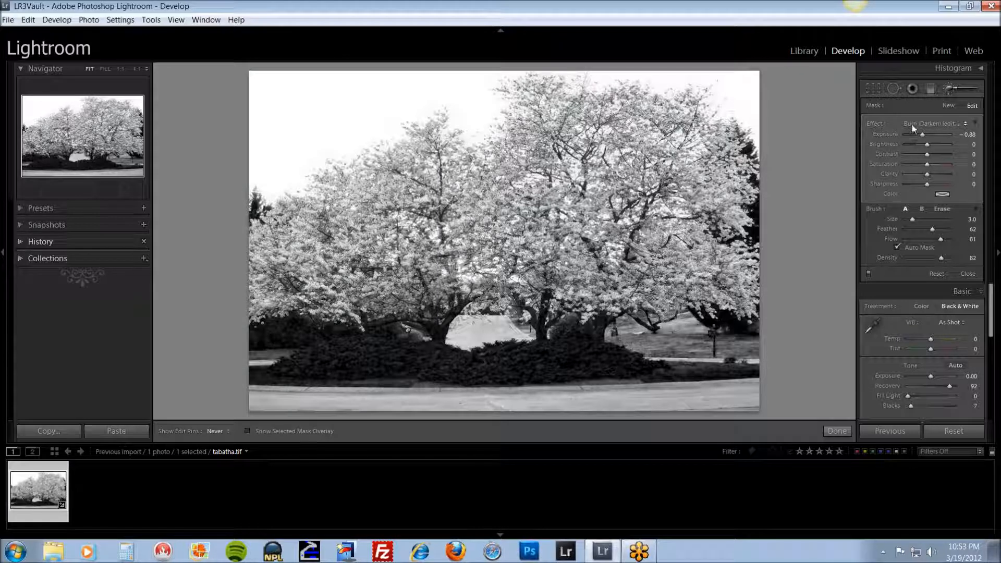
left_click(949, 105)
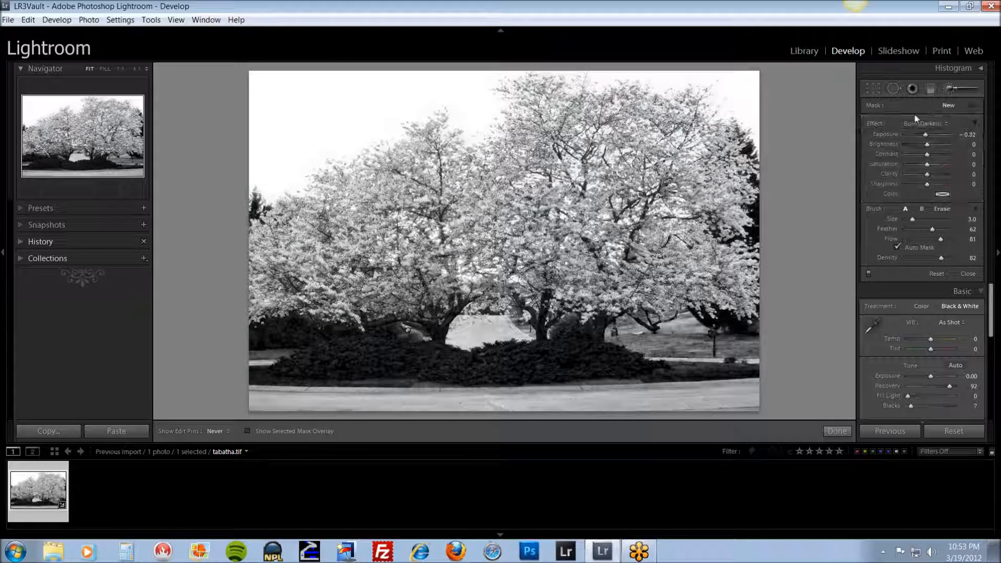
left_click(919, 121)
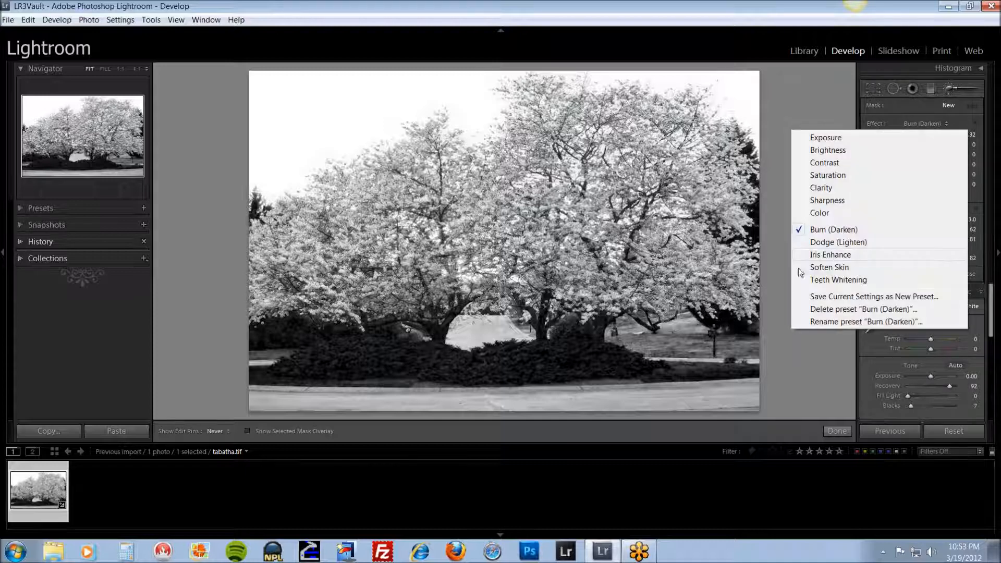
left_click(839, 243)
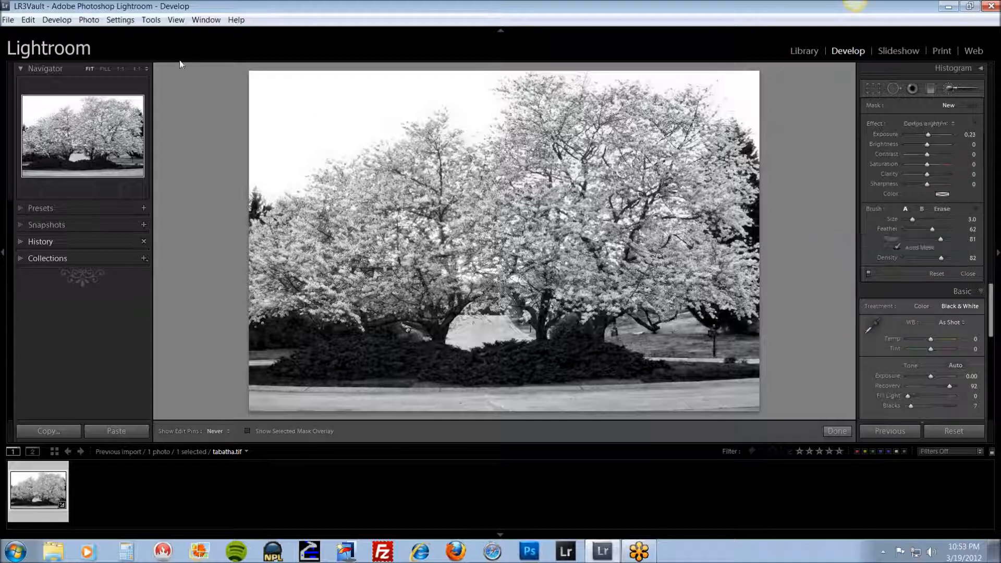
left_click(137, 68)
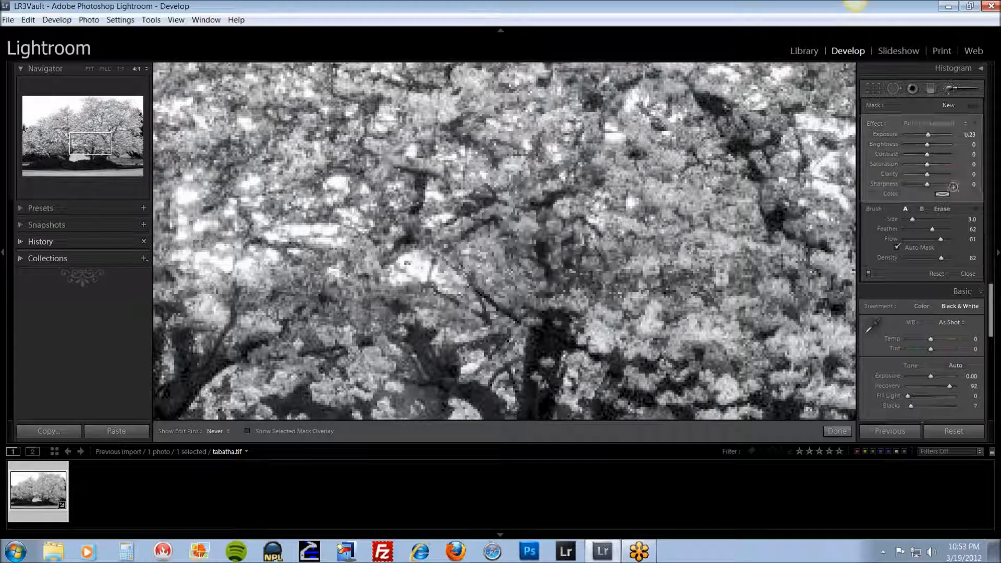
left_click_drag(927, 135, 934, 135)
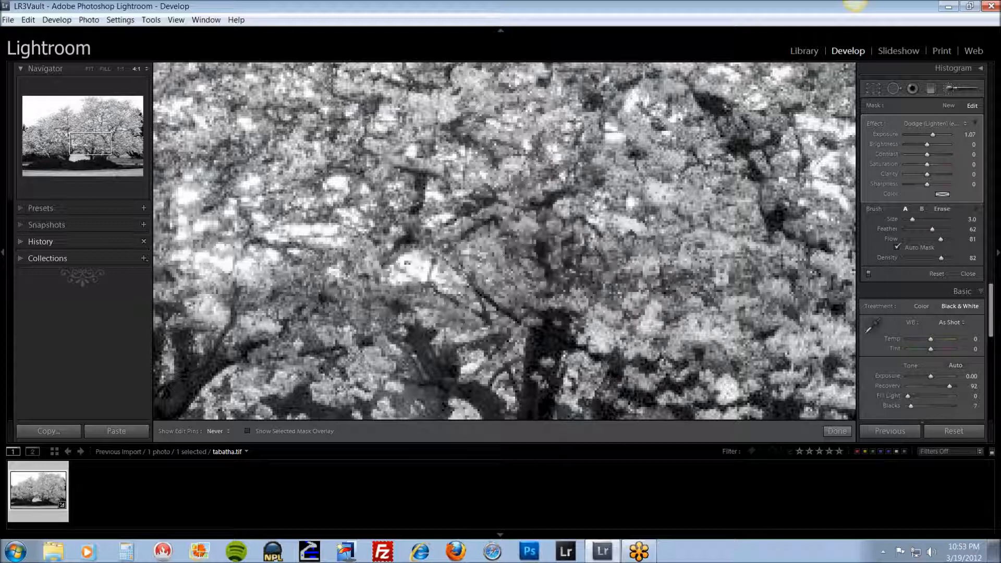
Step: Enlarge the dodge brush to size 7.0 and lighten individual blossom clusters above the trunks and across the trees
mouse_move(795, 340)
left_mouse_down()
mouse_move(479, 173)
mouse_move(509, 237)
left_mouse_up()
scroll(509, 237, "up", 4)
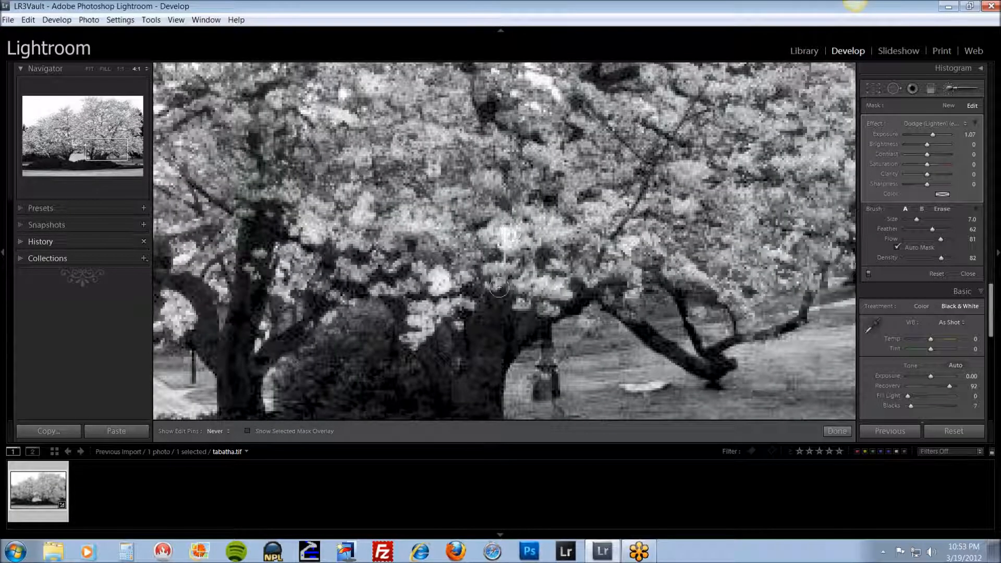
mouse_move(431, 220)
left_mouse_down()
mouse_move(322, 227)
mouse_move(315, 219)
left_mouse_up()
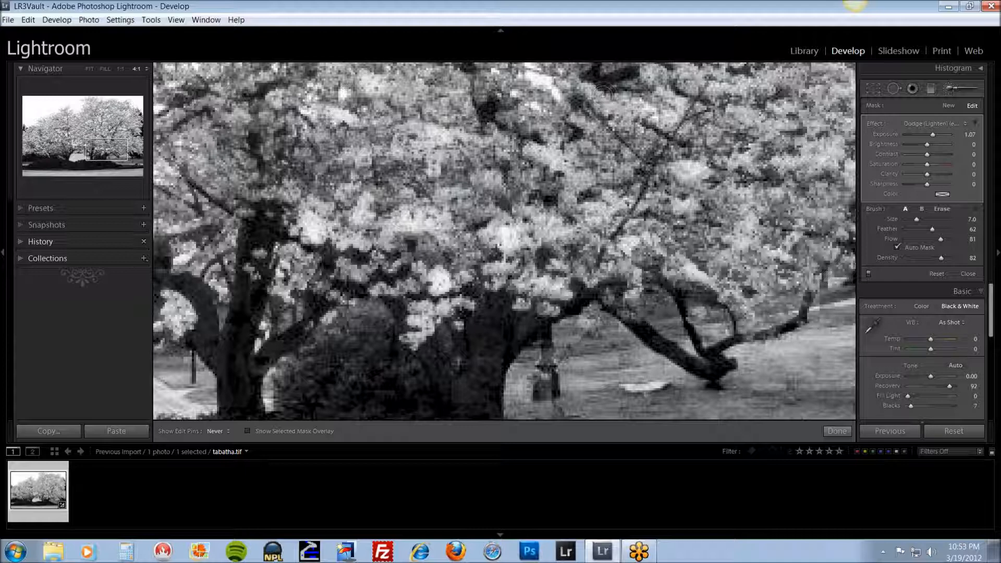
left_click(845, 545)
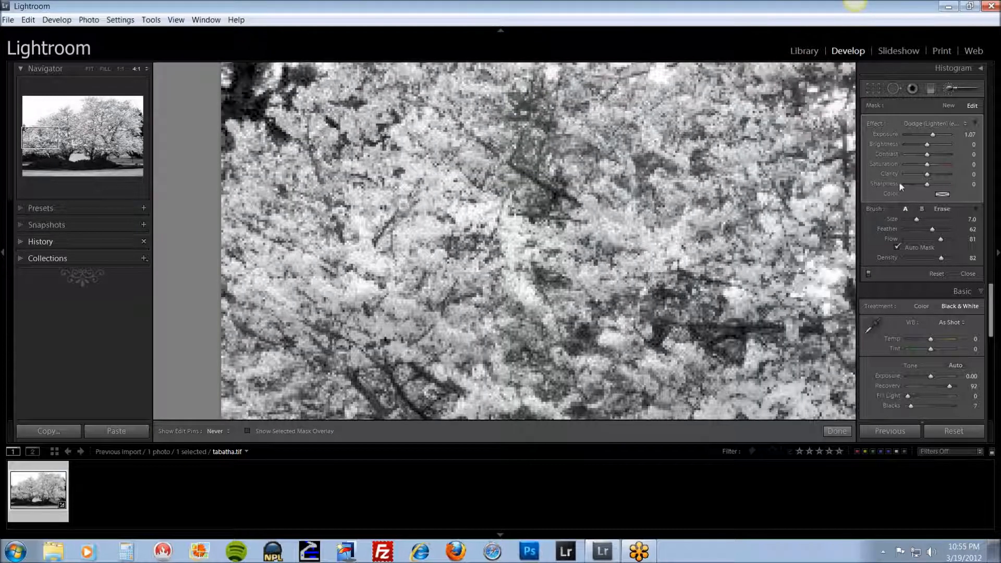
Step: View the whole photo and compare the finished dodging and burning with the before version
left_click(90, 69)
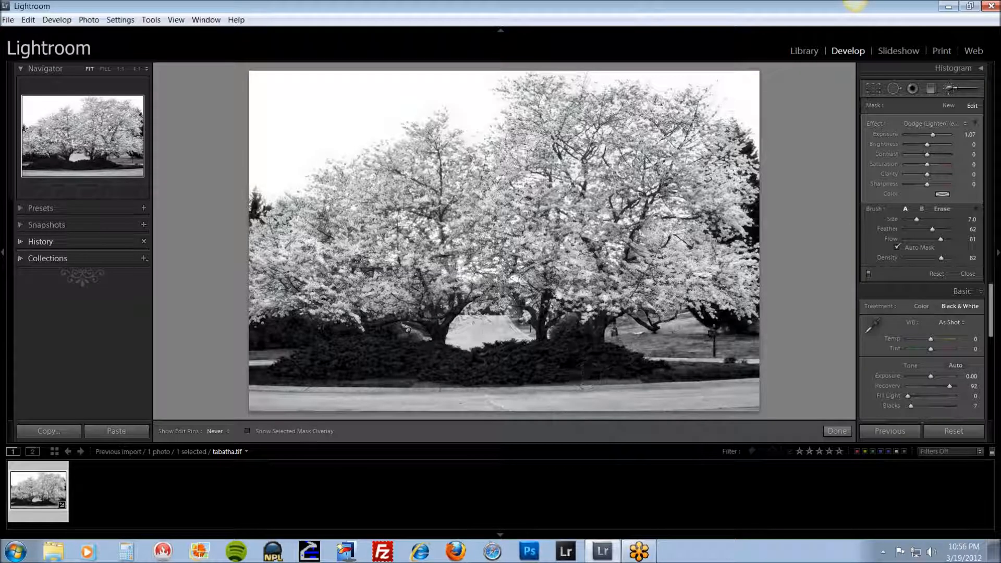
key("backslash")
key("backslash")
left_click(878, 462)
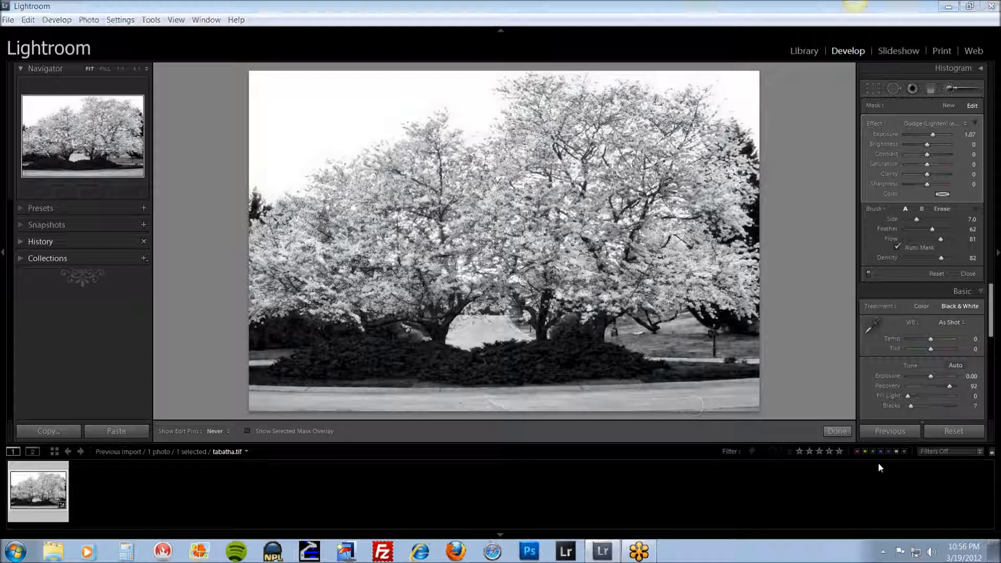